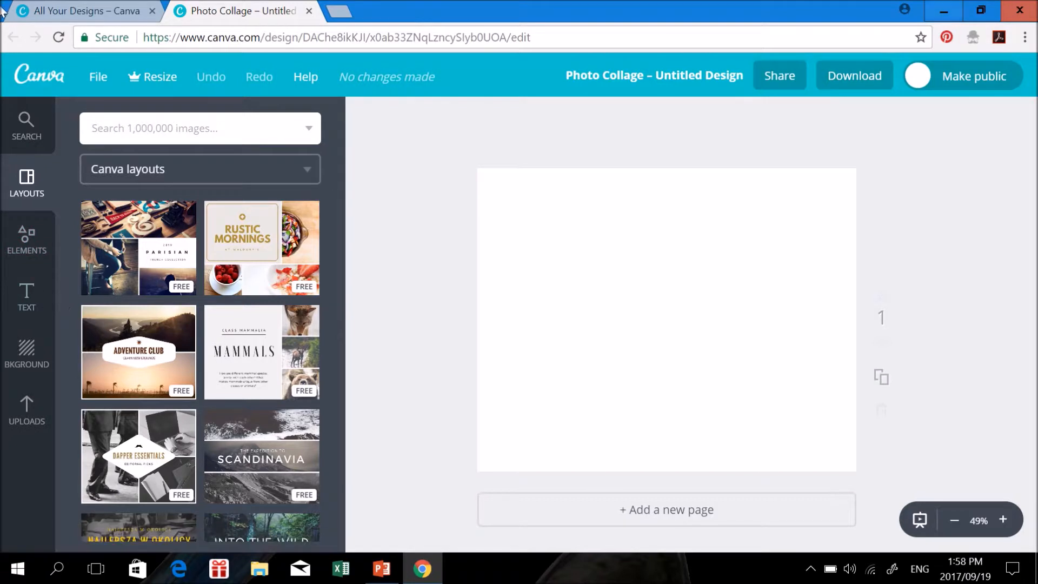
Upload the old couple's portrait from the 2017-08-27 folder into Canva's uploads
left_click(27, 421)
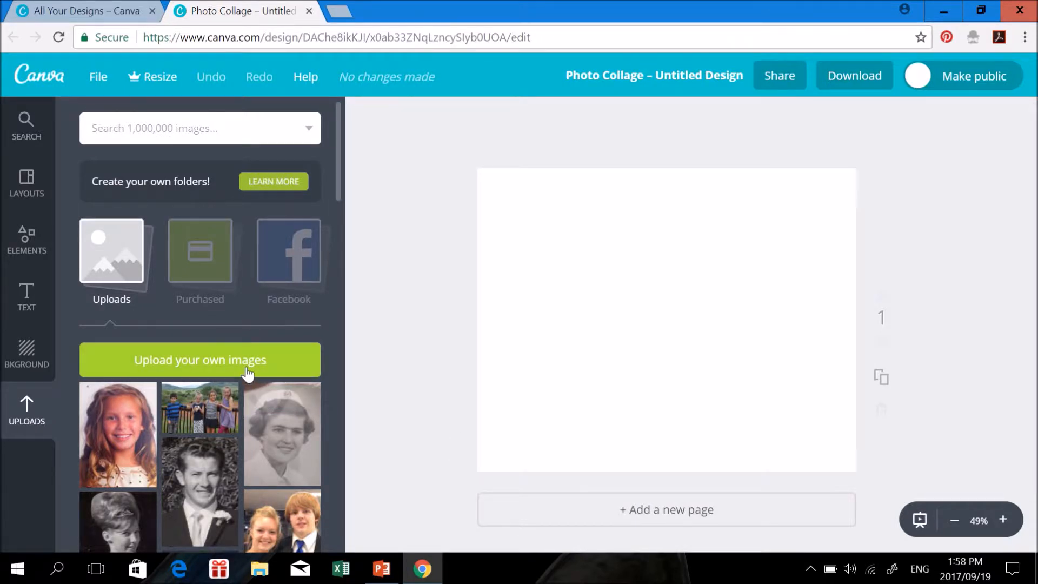
left_click(206, 369)
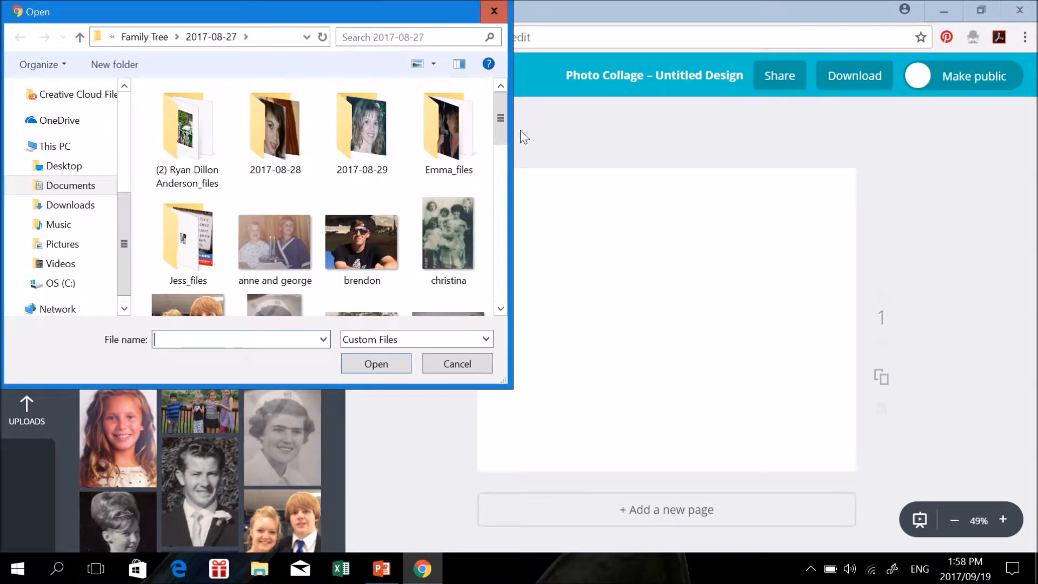
scroll(502, 125, "down", 3)
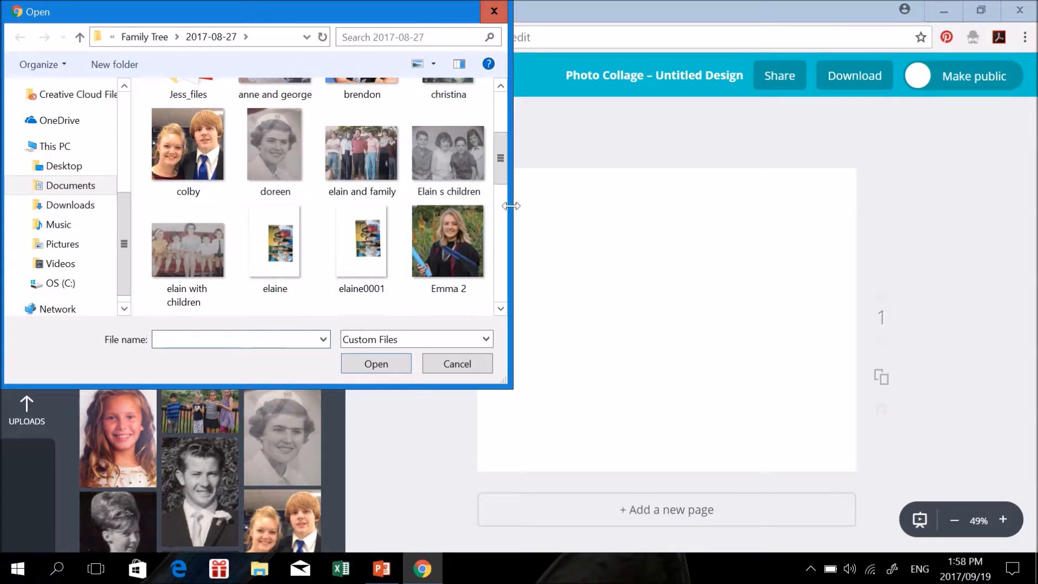
left_click(502, 234)
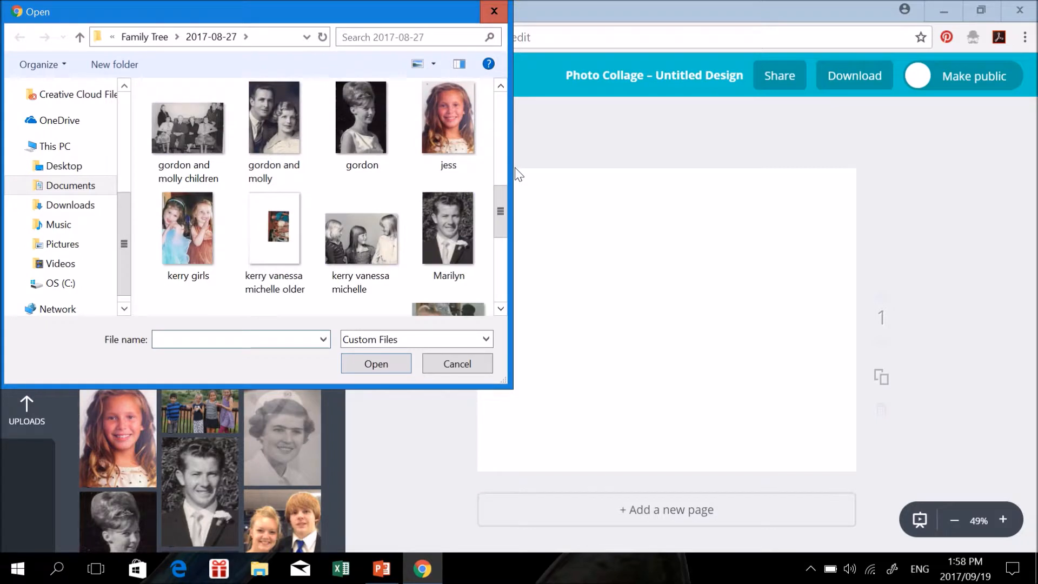
left_click(287, 107)
left_click(390, 359)
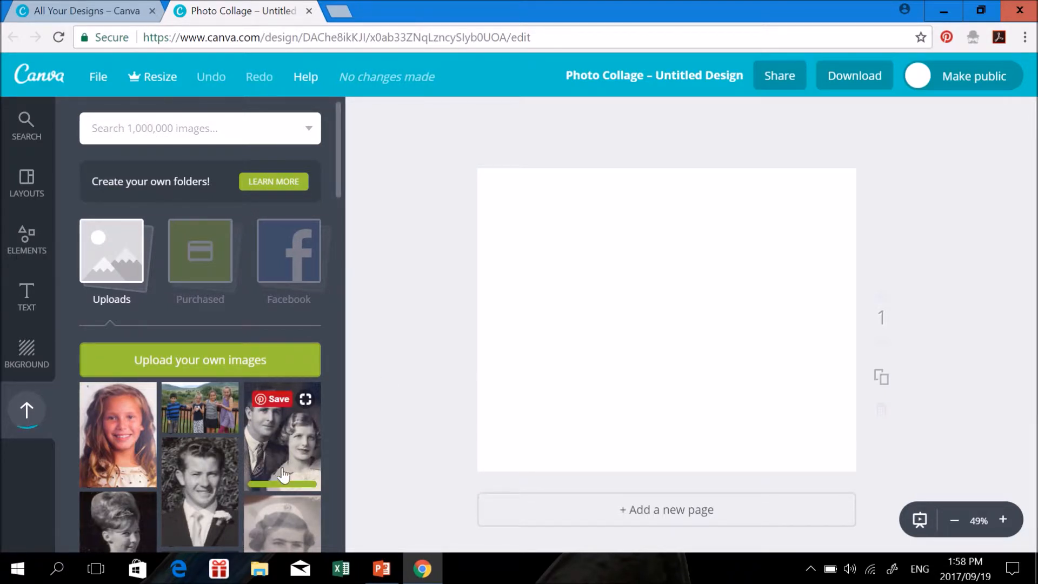
Place the four-children photo, crop it to the rightmost girl's face, and move it top-left
left_click_drag(213, 402, 695, 258)
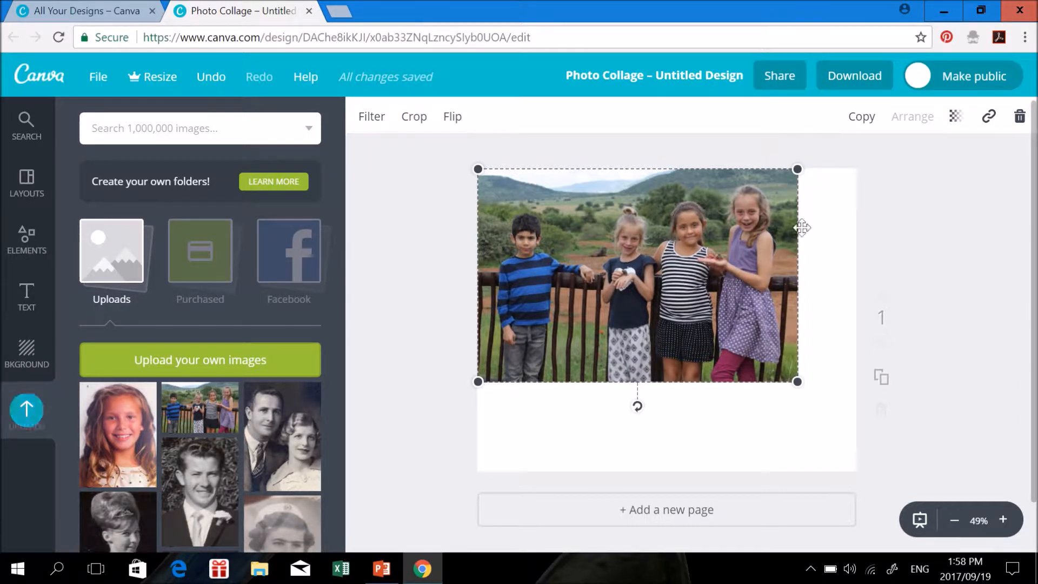
left_click(414, 117)
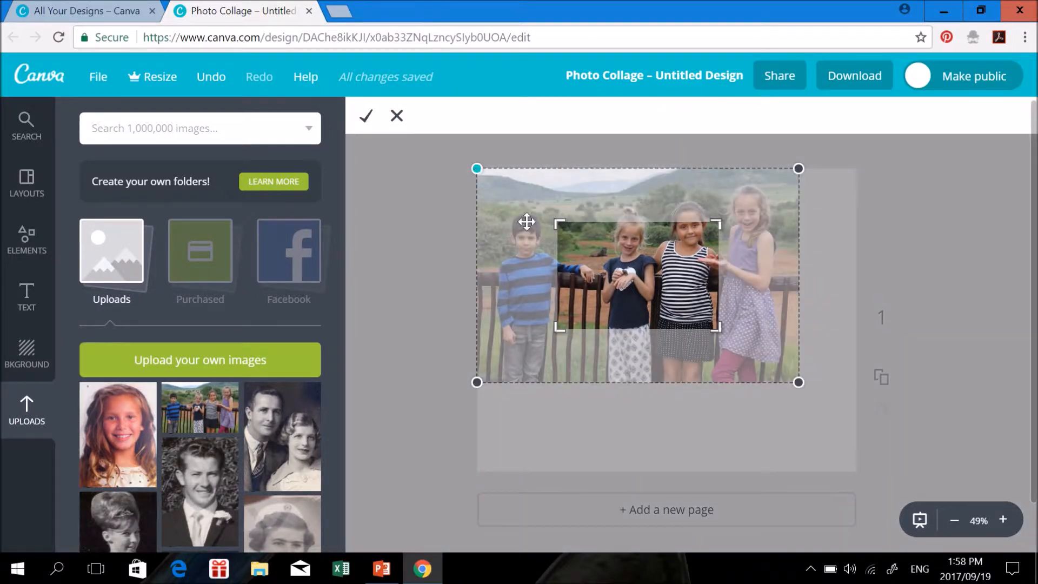
mouse_move(671, 277)
left_mouse_down()
mouse_move(697, 276)
mouse_move(652, 277)
left_mouse_up()
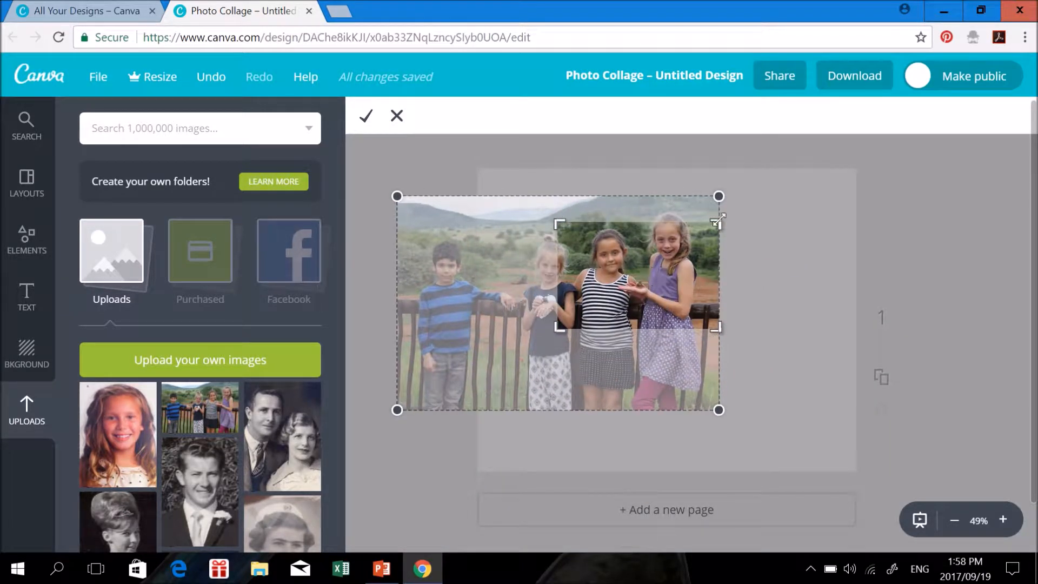
left_click_drag(716, 218, 655, 237)
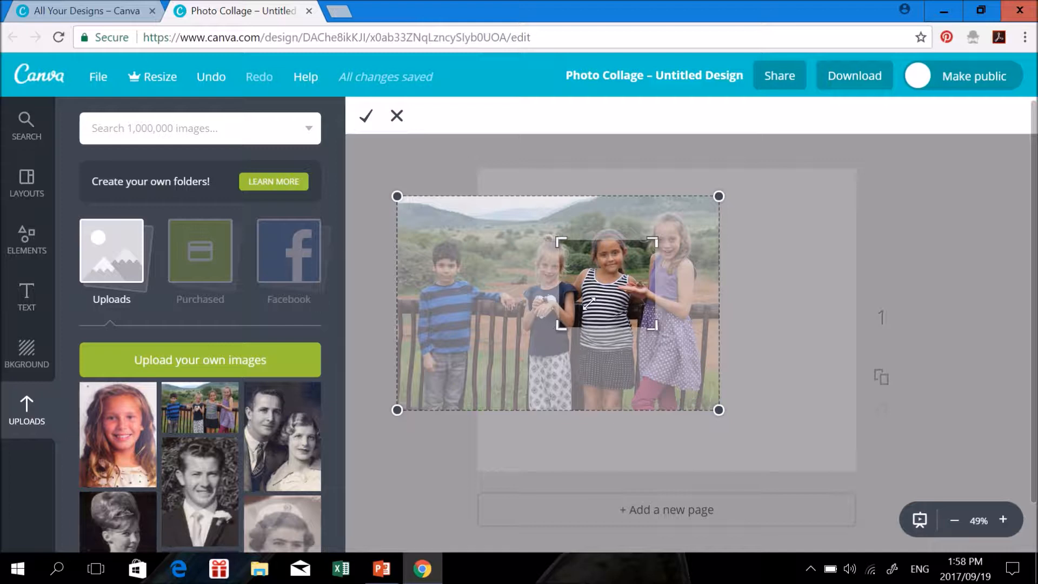
left_click_drag(560, 327, 592, 302)
left_click_drag(624, 251, 582, 279)
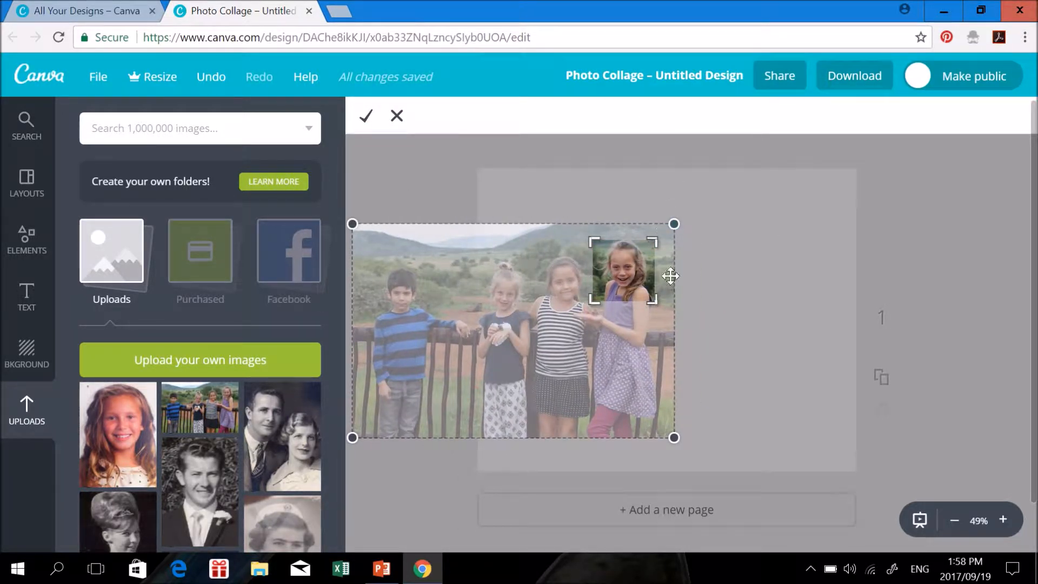
left_click(368, 123)
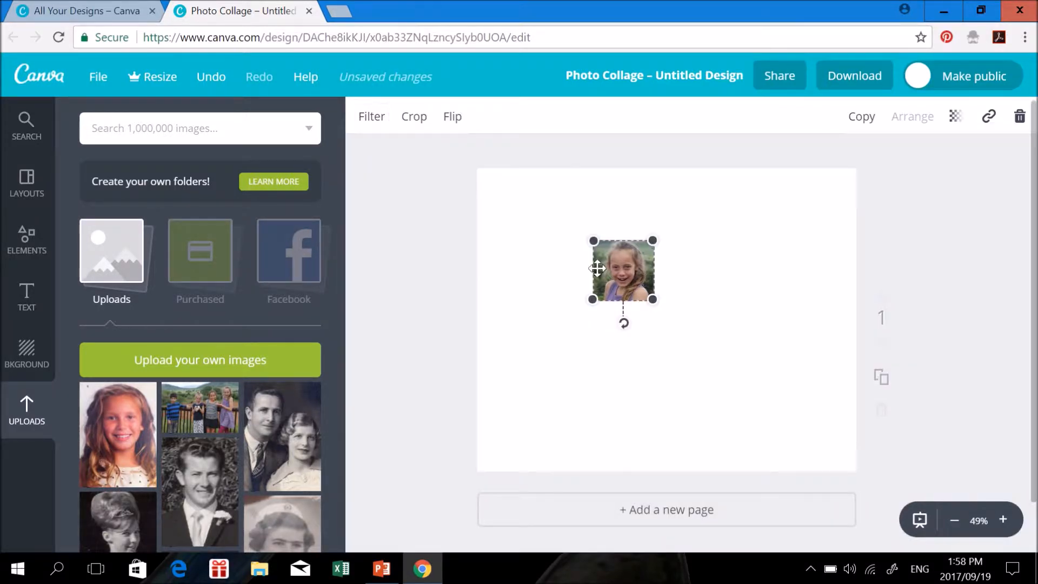
left_click_drag(608, 271, 523, 226)
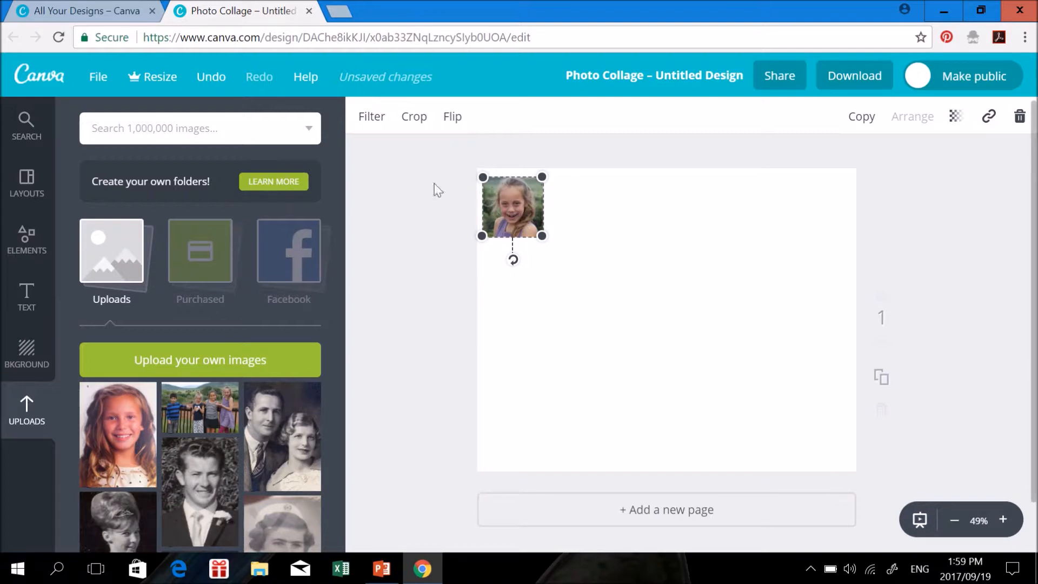
Add a body text box under the girl's portrait, set to size 8 in the Alike font
left_click(32, 305)
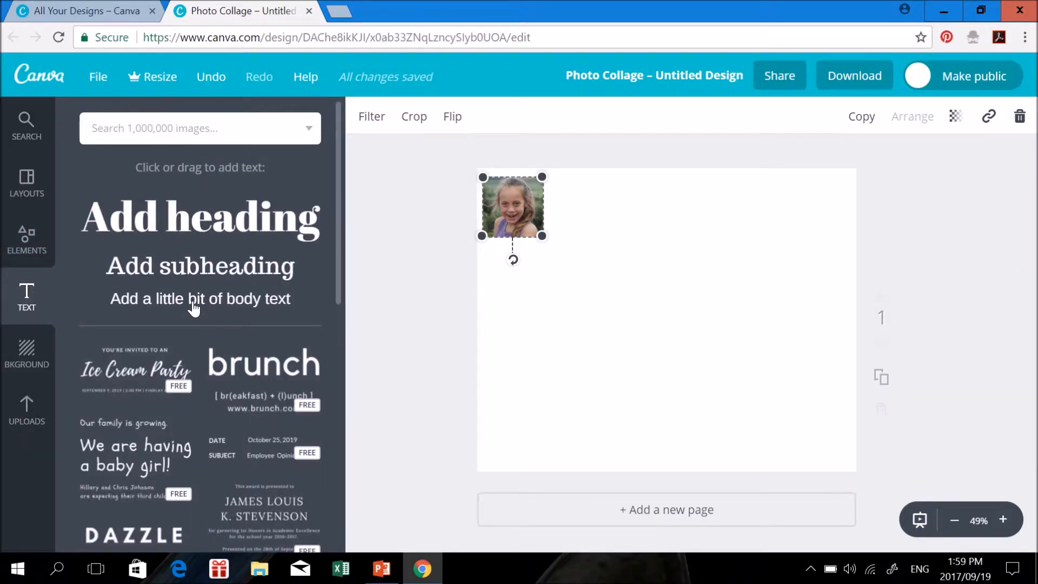
left_click_drag(210, 313, 576, 252)
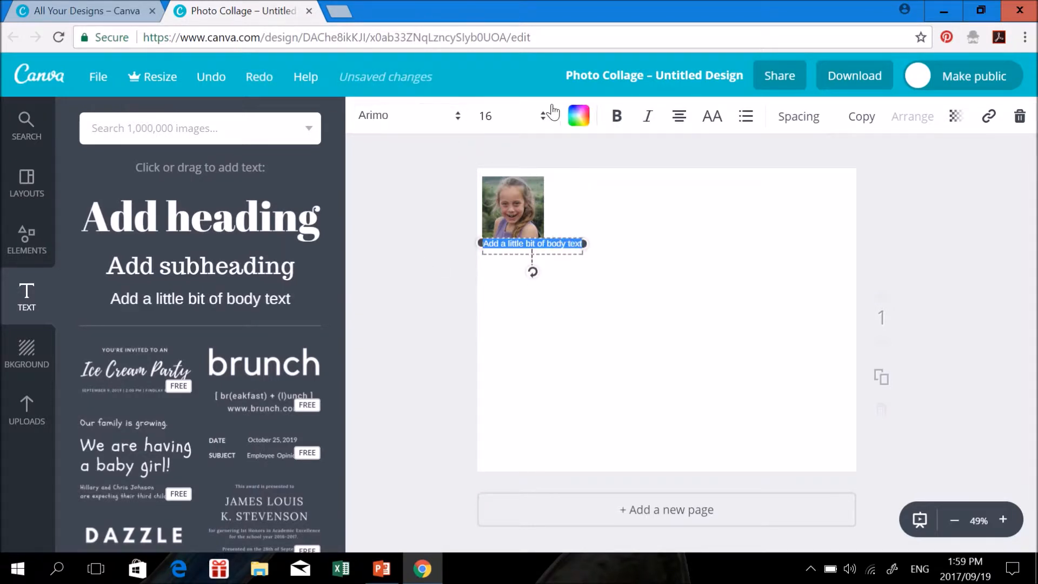
left_click(544, 119)
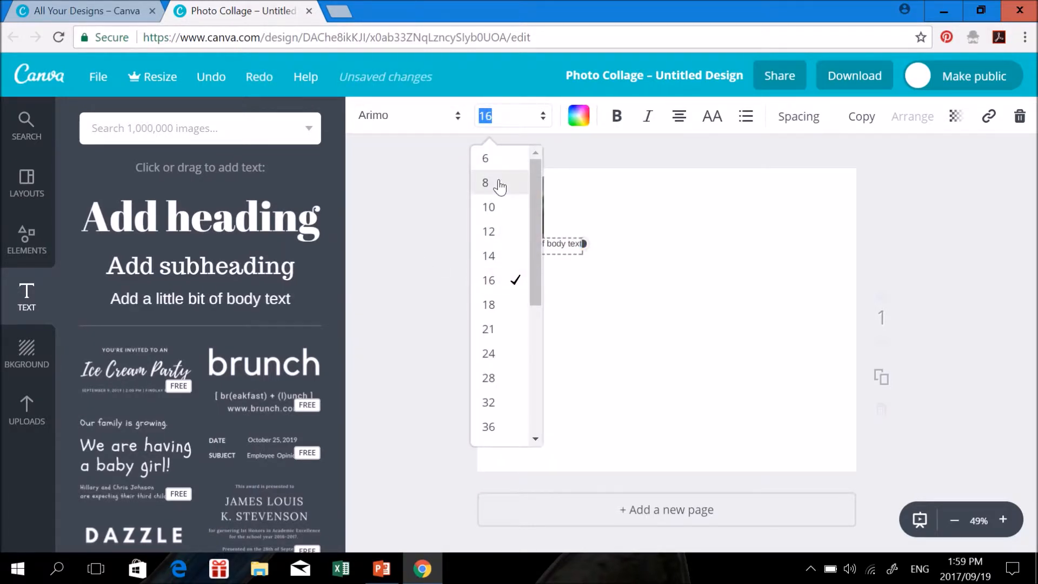
left_click(498, 184)
left_click(458, 116)
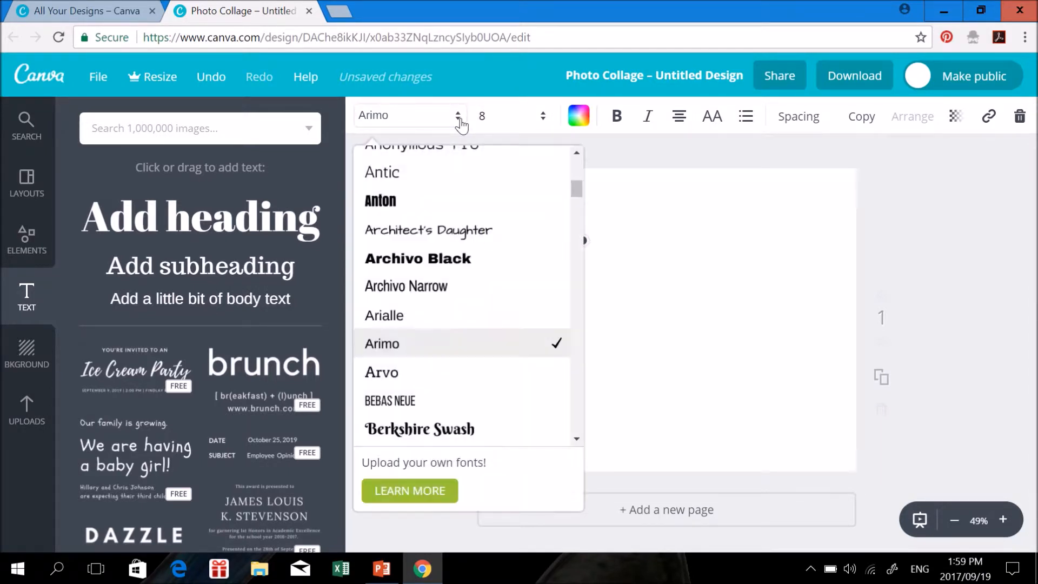
left_click_drag(577, 182, 577, 162)
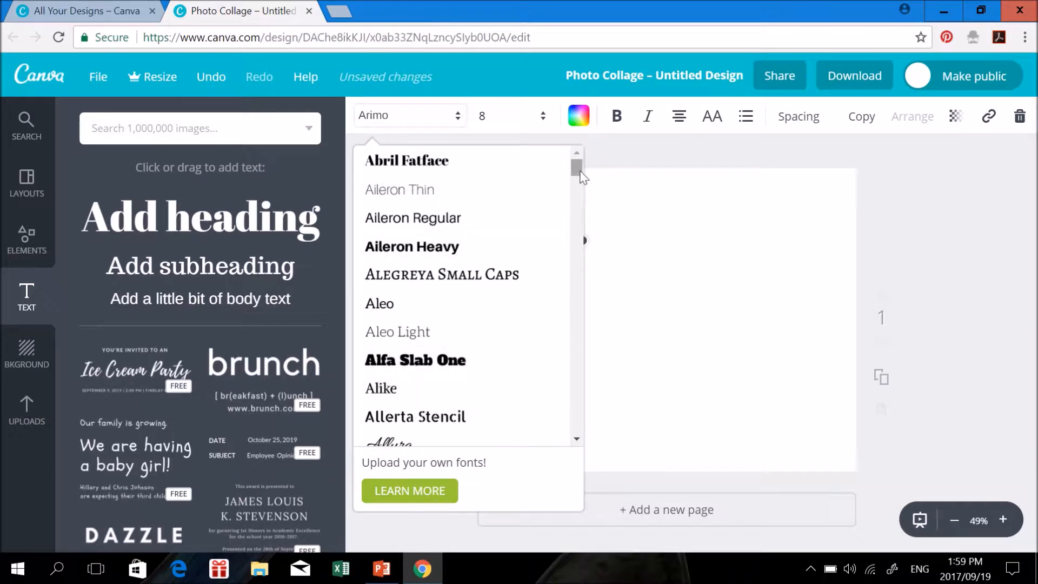
left_click_drag(581, 176, 583, 184)
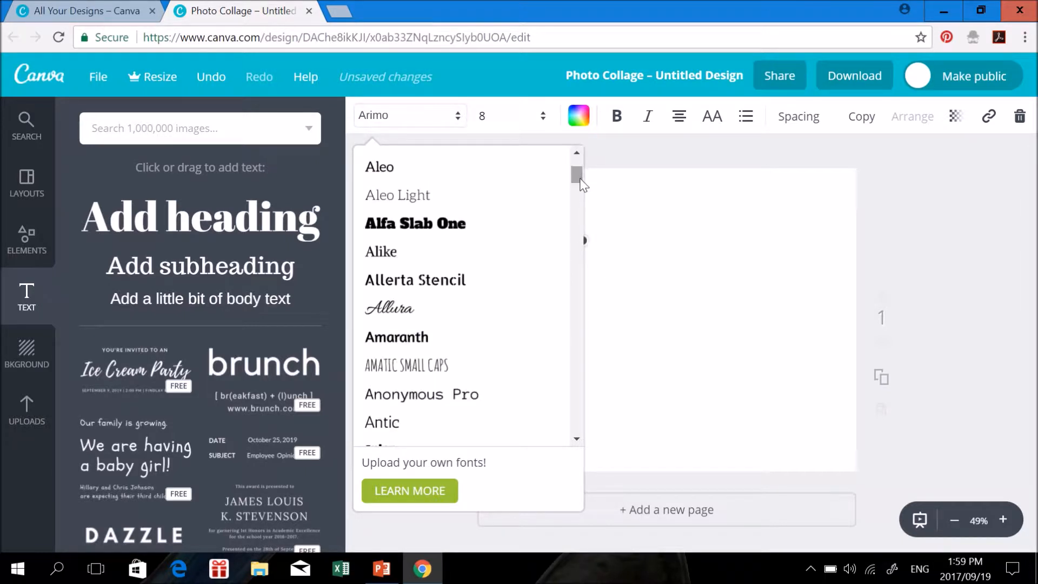
left_click(407, 252)
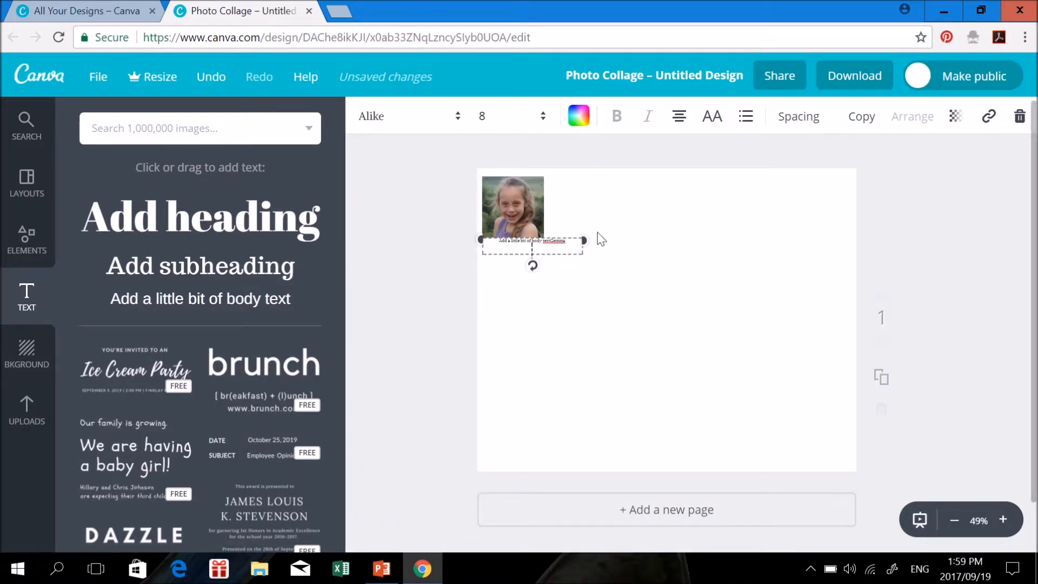
At 75% zoom, replace the placeholder caption text with the girl's full name
left_click(953, 521)
left_click(953, 521)
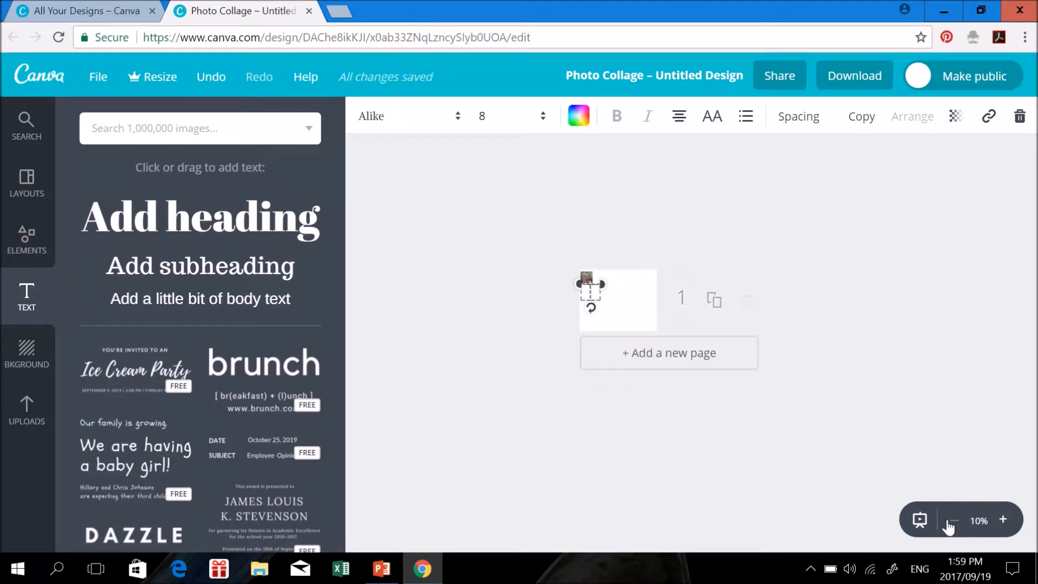
left_click(1006, 520)
left_click(1006, 520)
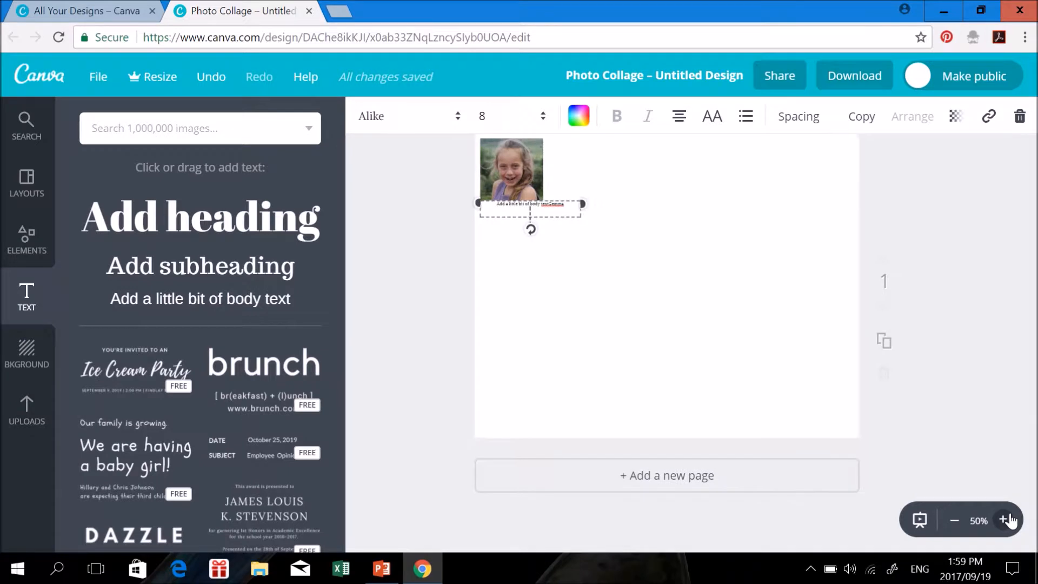
left_click(1006, 521)
left_click(1006, 520)
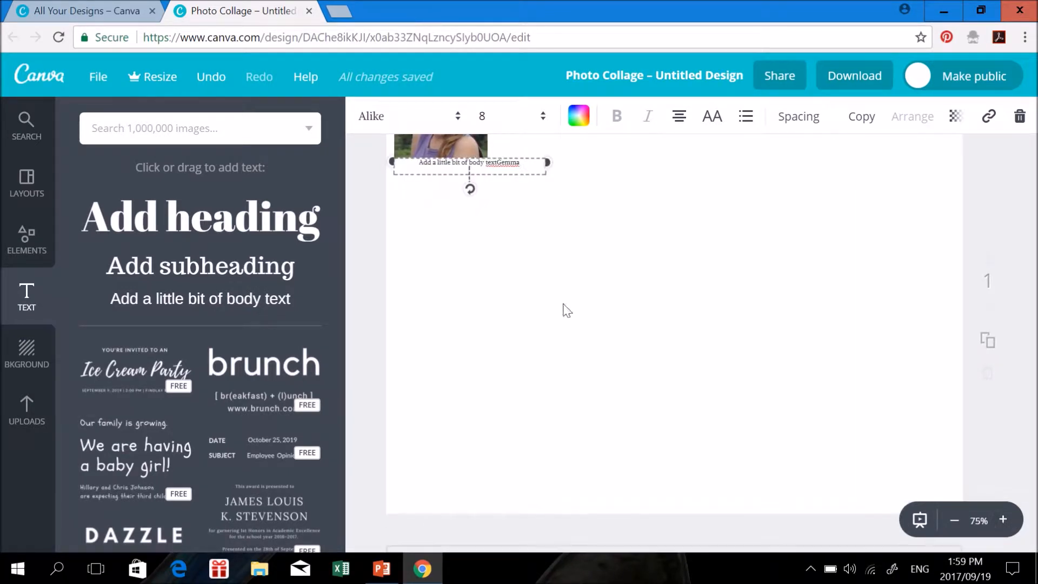
key("BackSpace")
key("BackSpace")
key("BackSpace")
key("BackSpace")
key("BackSpace")
key("BackSpace")
key("BackSpace")
key("BackSpace")
key("BackSpace")
key("BackSpace")
key("BackSpace")
key("BackSpace")
key("BackSpace")
key("BackSpace")
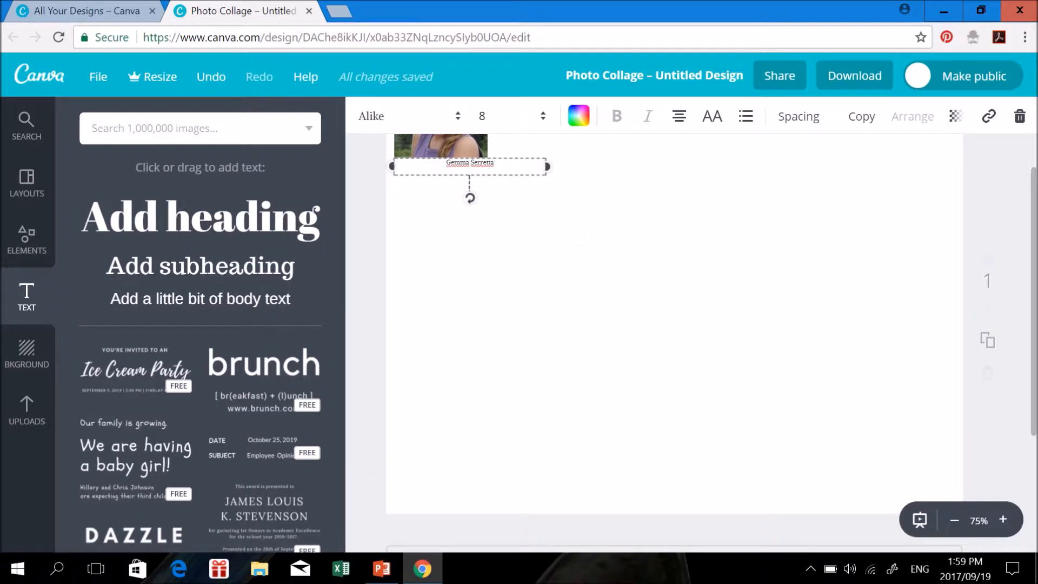
scroll(867, 340, "up", 2)
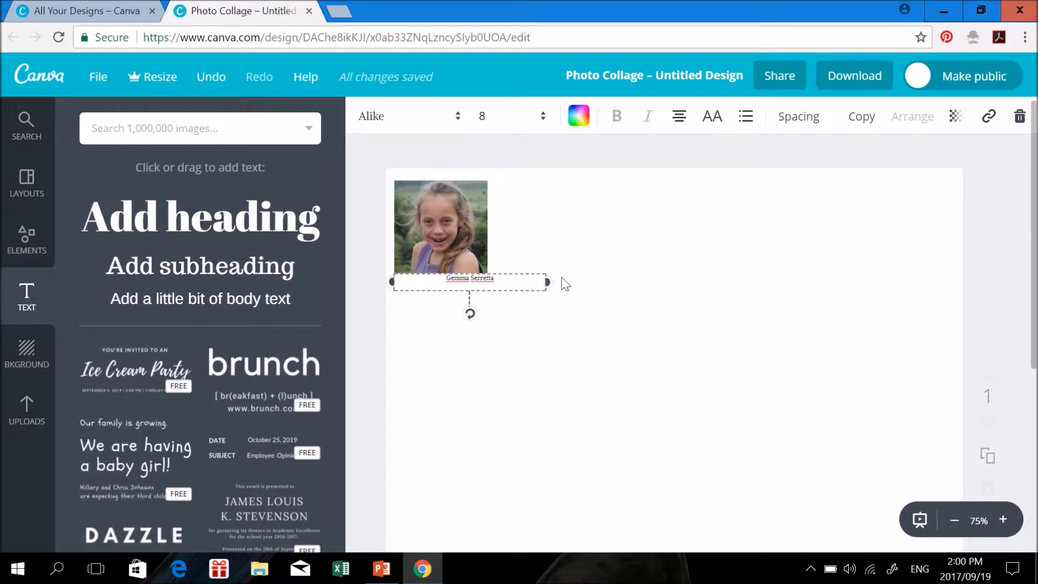
Narrow the name caption to the photo's width and shrink the portrait slightly
left_click_drag(393, 282, 397, 281)
left_click_drag(549, 280, 493, 275)
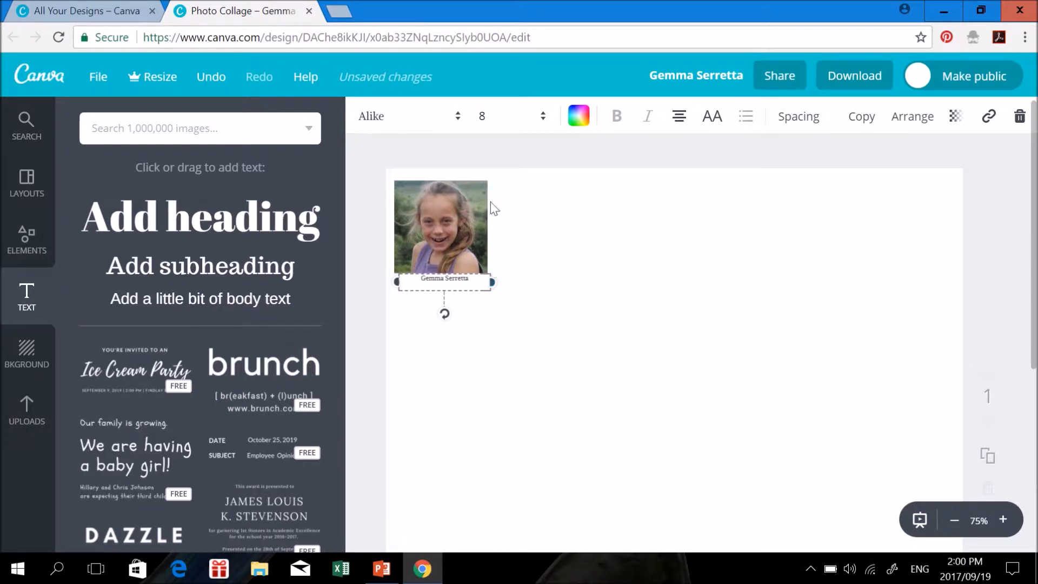
left_click(484, 185)
left_click_drag(487, 181, 468, 199)
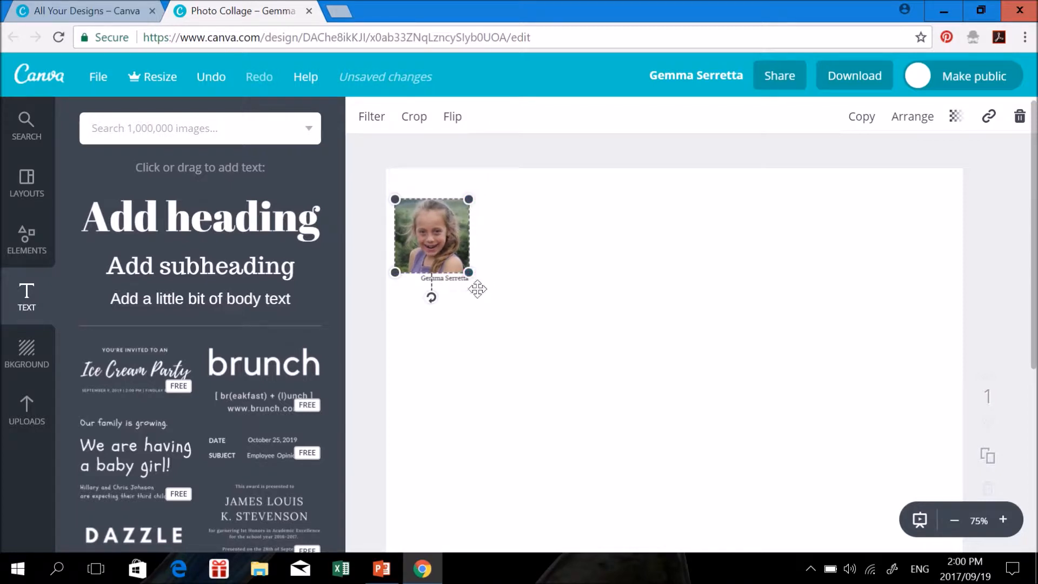
Centre and trim the caption, then move portrait and caption up toward the top-left corner
left_click_drag(447, 280, 436, 278)
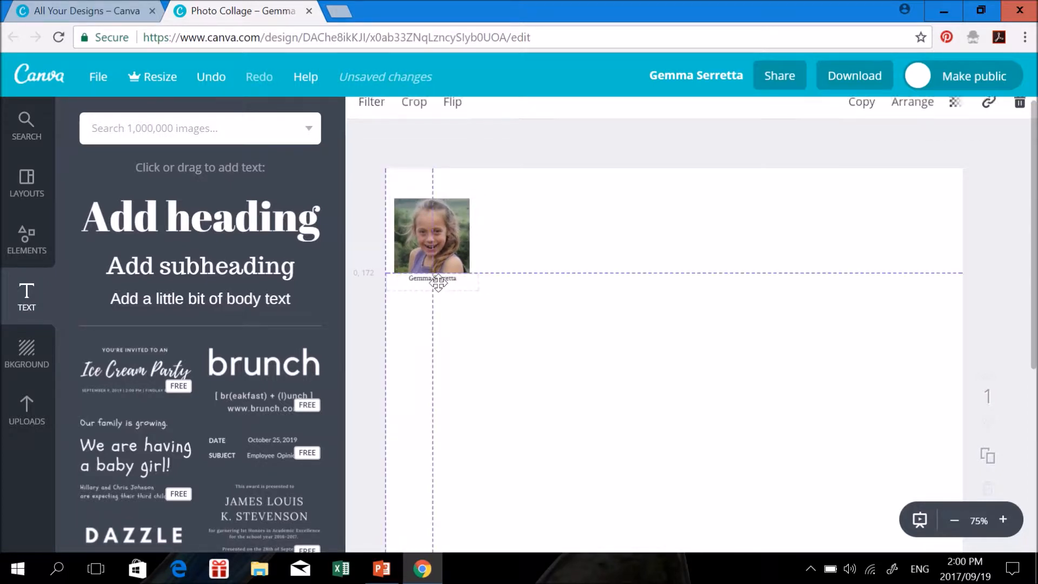
left_click(477, 279)
left_click_drag(480, 282, 471, 282)
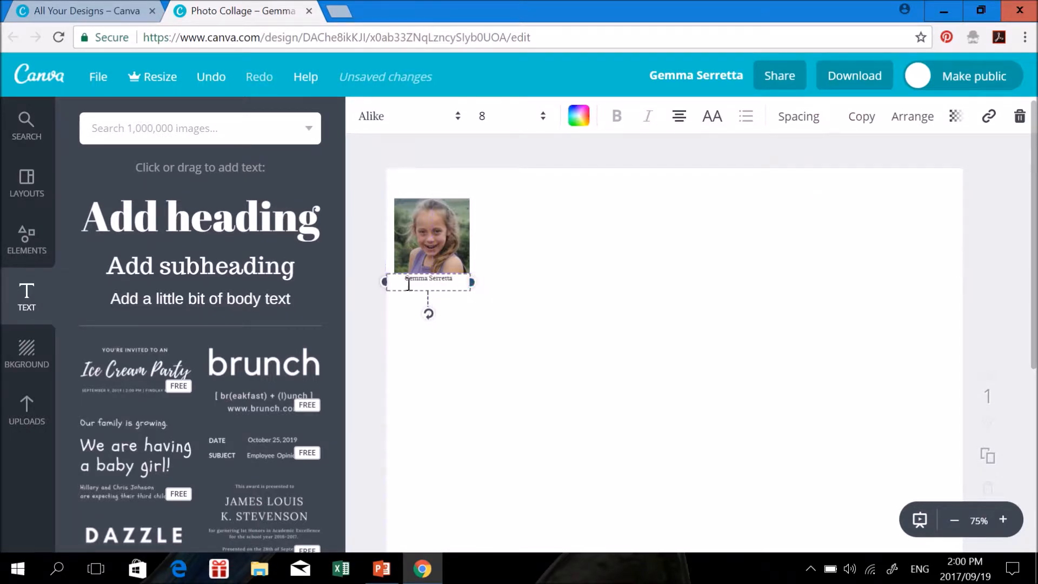
left_click_drag(385, 283, 394, 282)
left_click(525, 271)
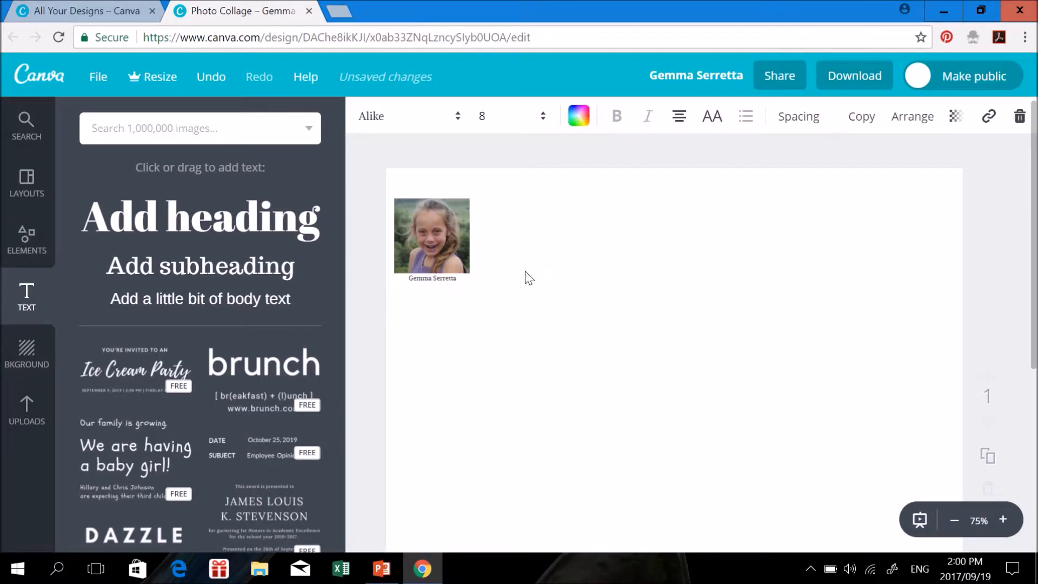
left_click_drag(449, 240, 446, 213)
left_click_drag(445, 279, 449, 261)
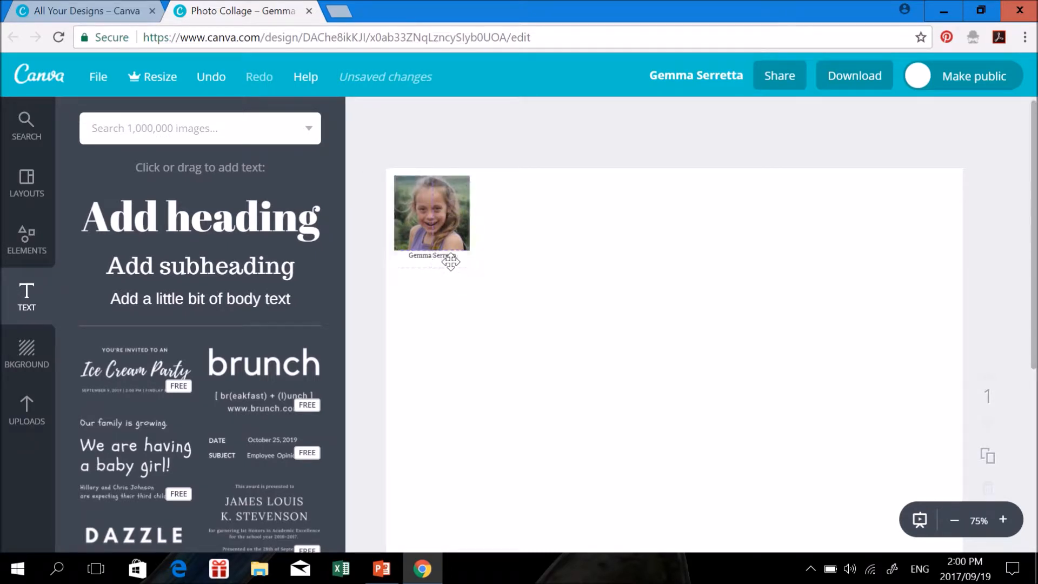
Upload the old black-and-white family group photo to Canva
left_click(42, 410)
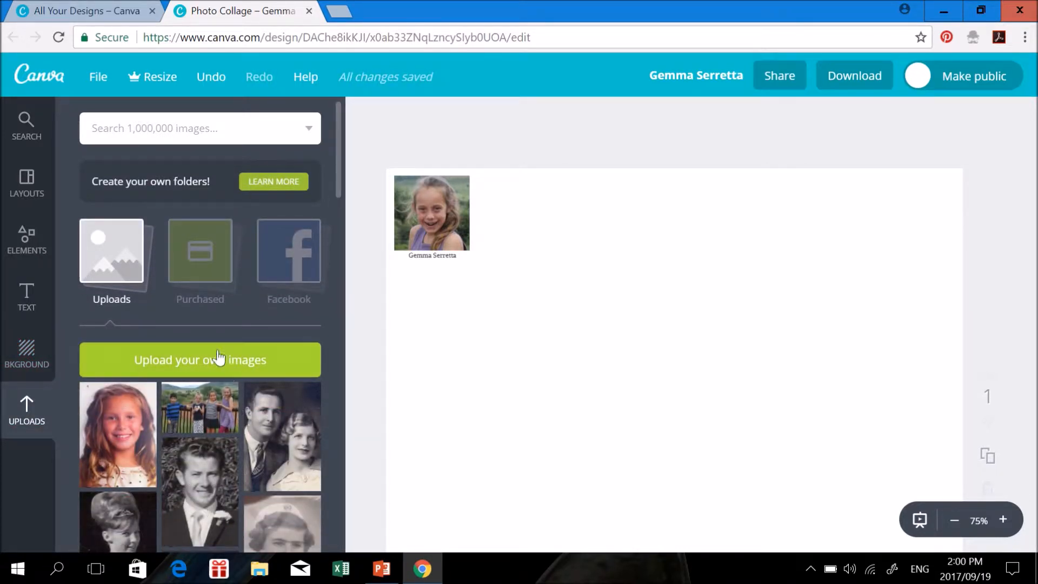
left_click(171, 361)
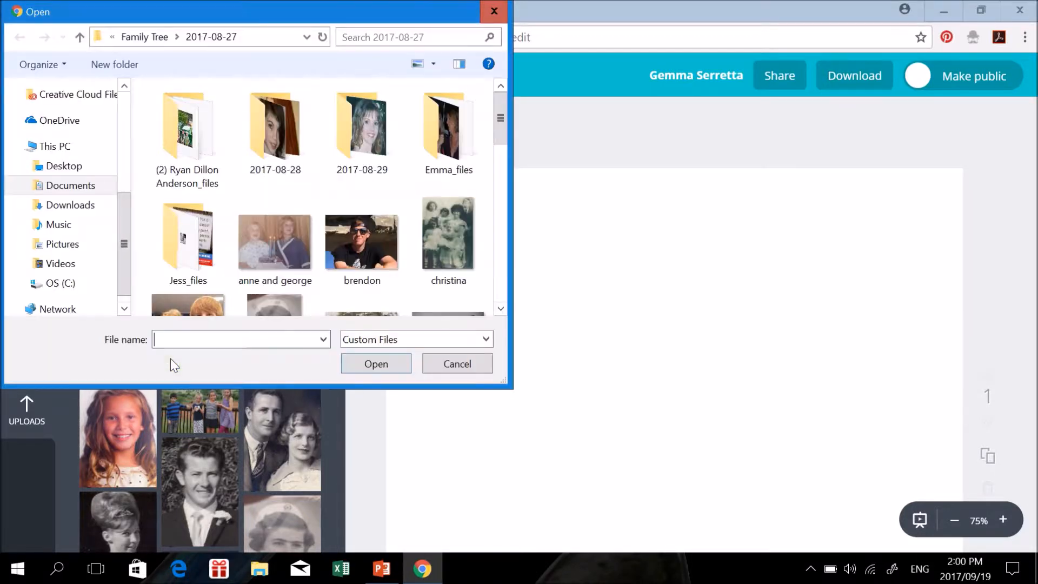
left_click(460, 247)
left_click(379, 363)
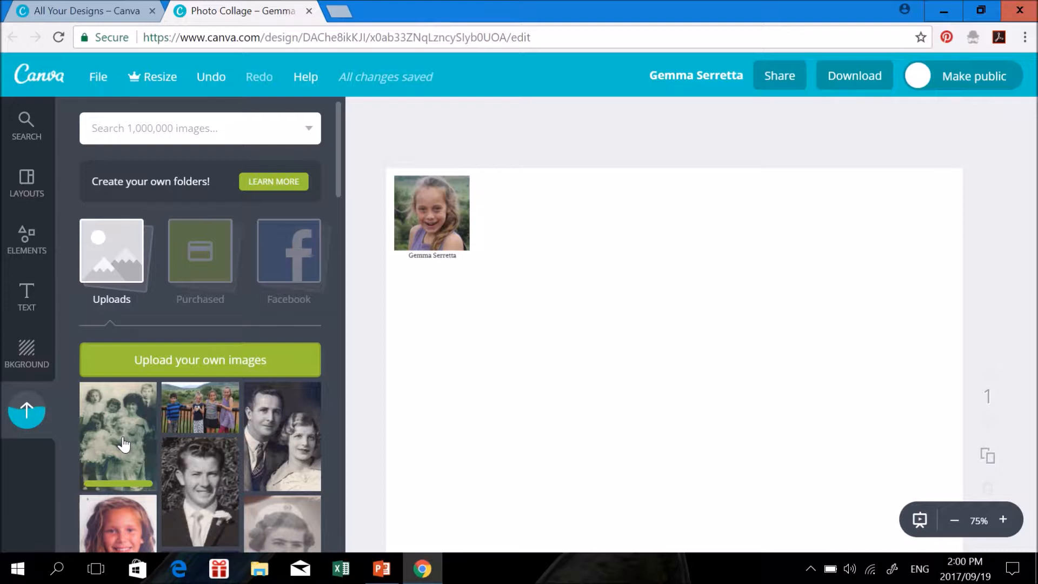
Place the group photo beside the girl's portrait, shrunk to match its height and top edge
left_click_drag(122, 439, 720, 329)
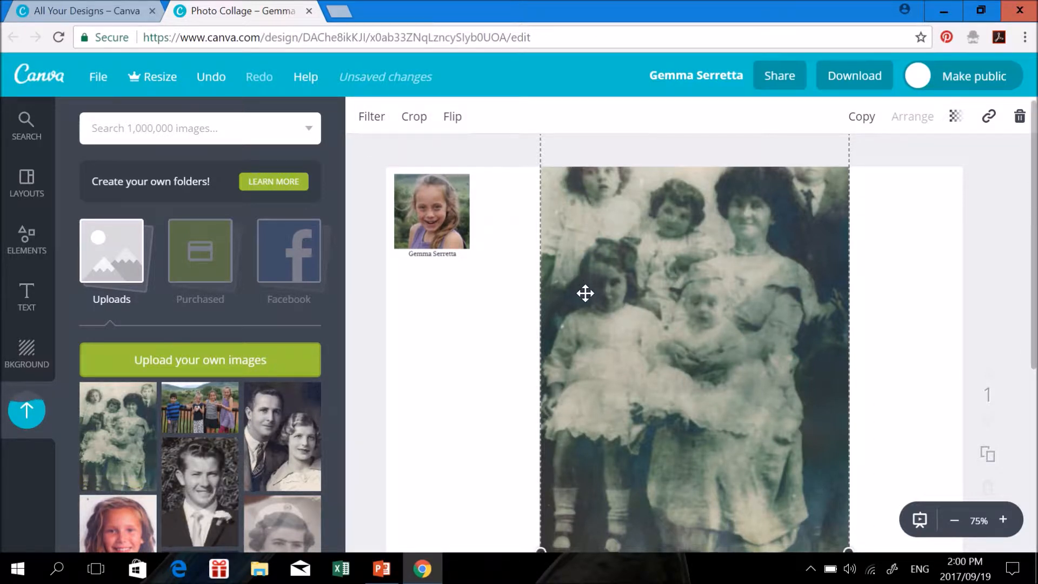
scroll(584, 292, "down", 2)
left_click_drag(541, 473, 665, 195)
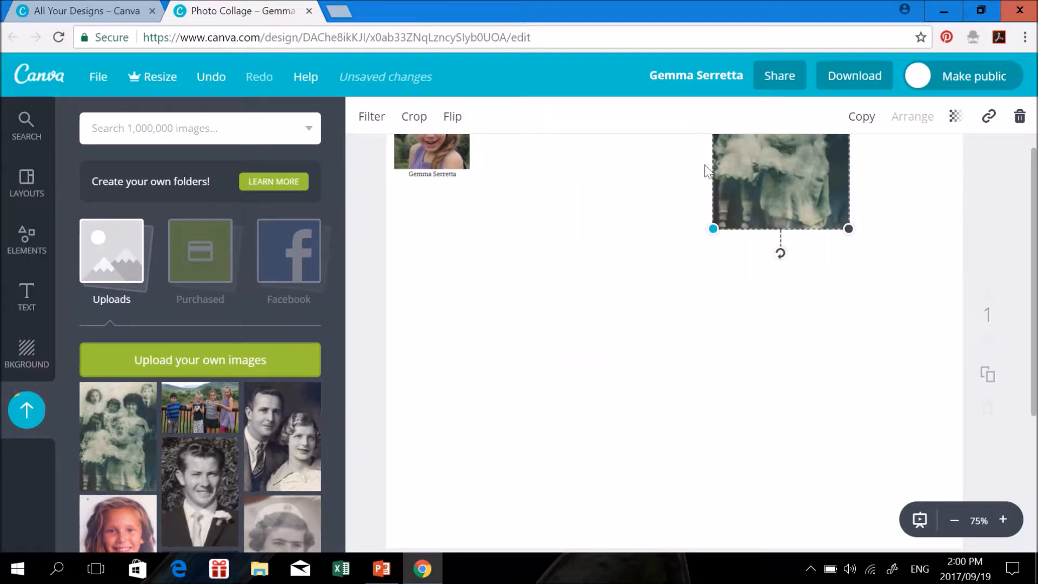
left_click_drag(756, 183, 525, 285)
left_click_drag(617, 330, 566, 255)
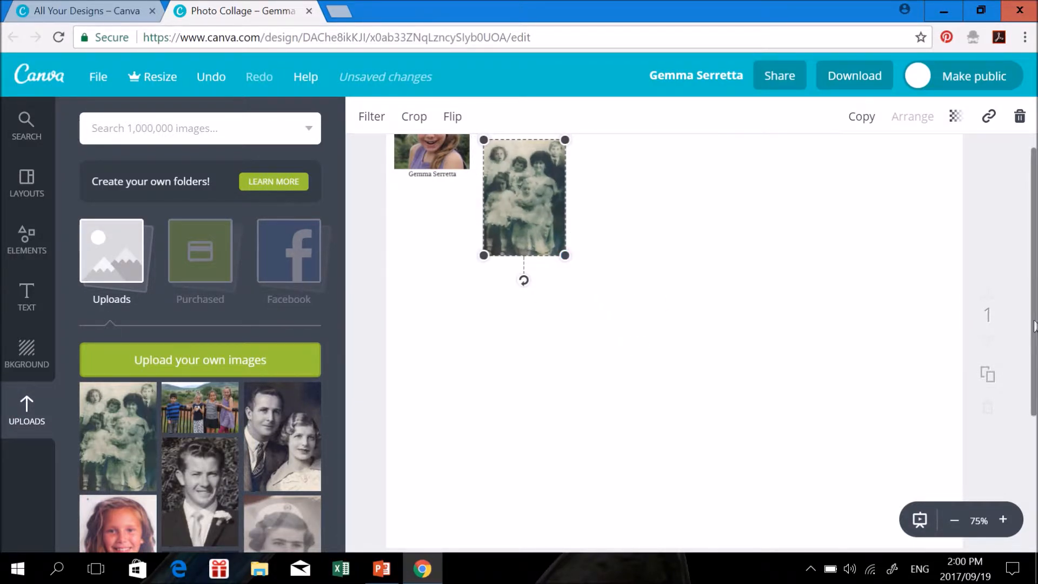
scroll(463, 357, "up", 2)
left_click_drag(522, 293, 528, 244)
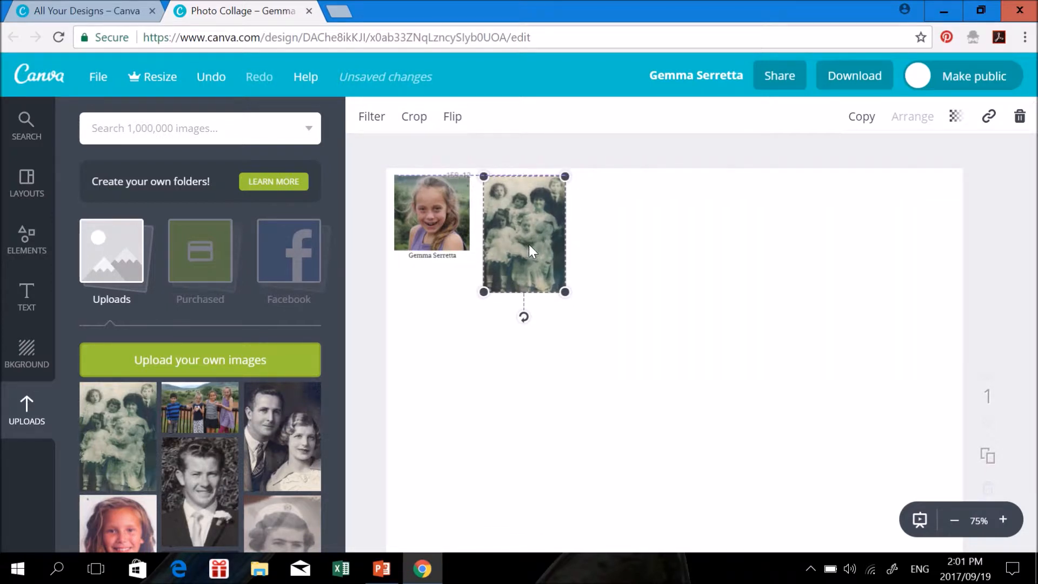
left_click_drag(564, 291, 540, 258)
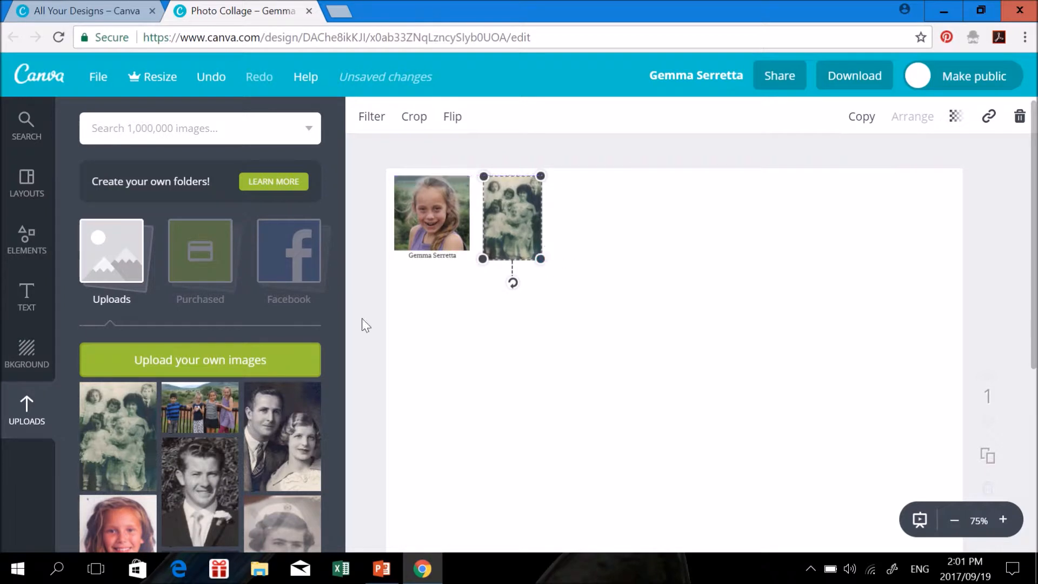
Add a new body text box below the photos, set to size 8 in Alike
left_click(19, 308)
left_click_drag(202, 306, 574, 274)
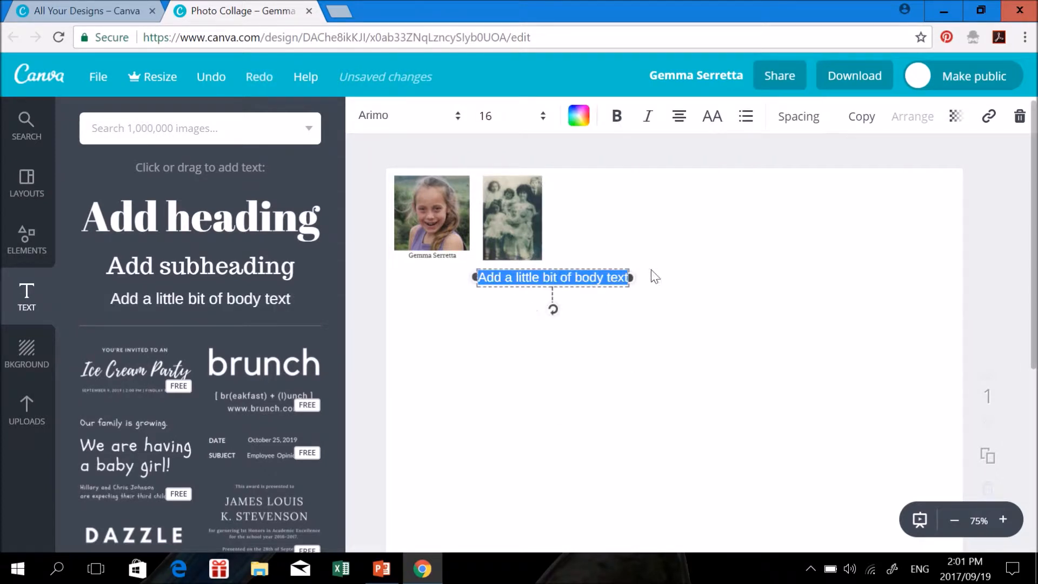
left_click(546, 122)
left_click(492, 179)
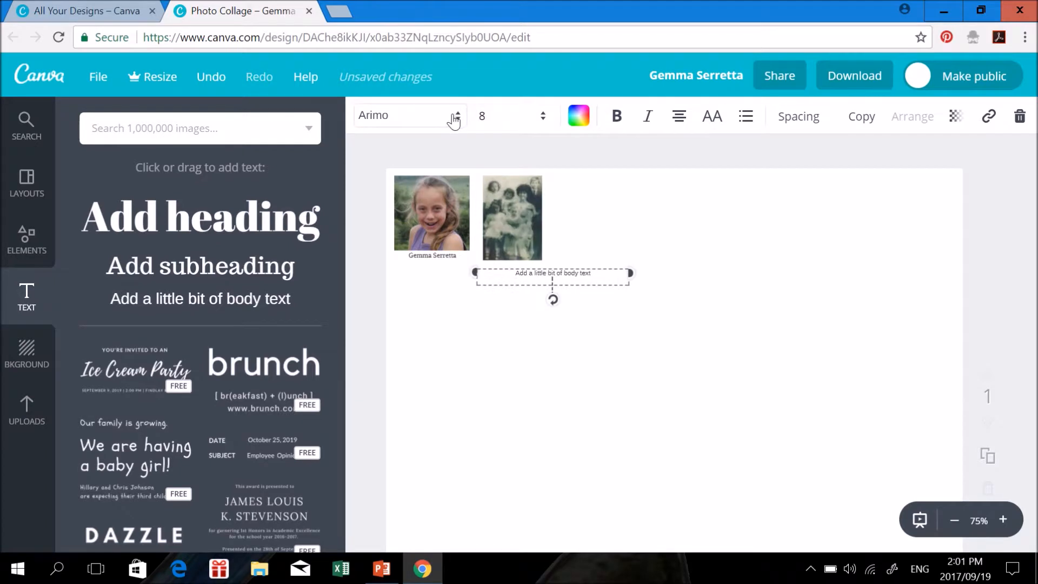
left_click(458, 120)
left_click(431, 186)
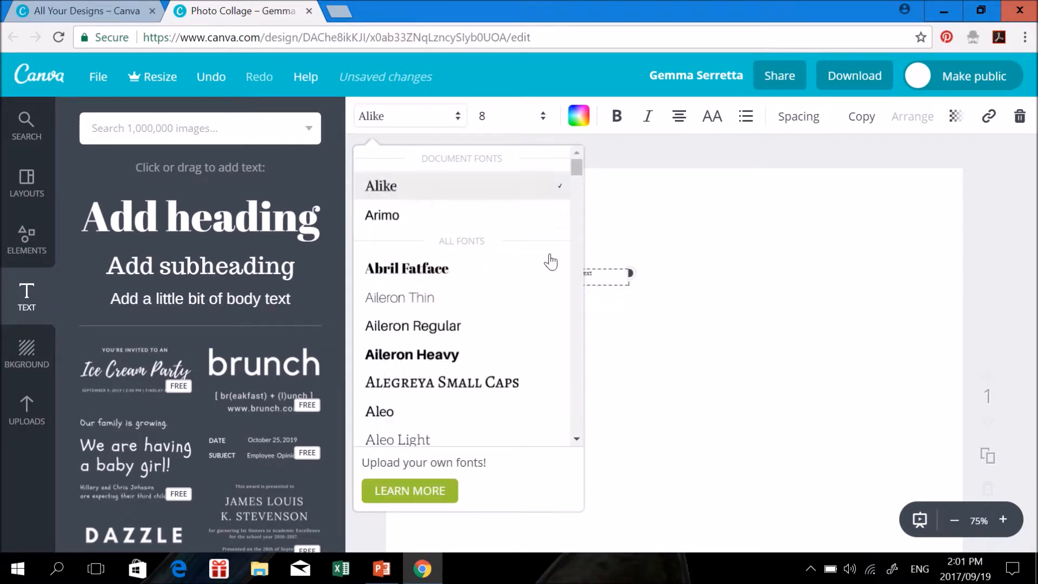
Replace the placeholder with the name and centre the narrowed caption under the group photo
key("BackSpace")
key("BackSpace")
key("BackSpace")
key("BackSpace")
key("BackSpace")
key("BackSpace")
key("BackSpace")
key("BackSpace")
key("BackSpace")
key("BackSpace")
key("BackSpace")
key("BackSpace")
key("BackSpace")
key("BackSpace")
key("BackSpace")
key("BackSpace")
key("BackSpace")
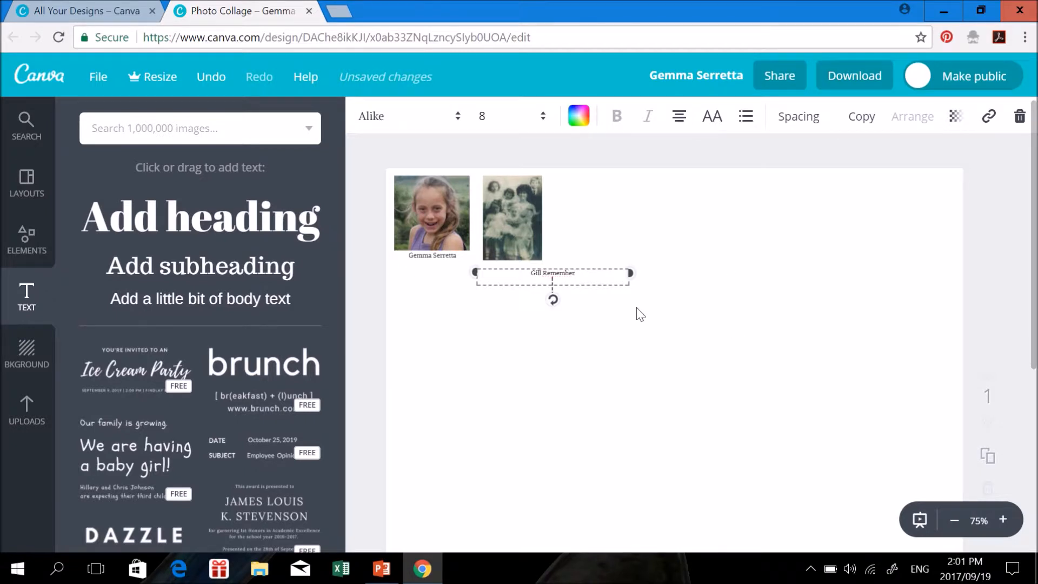
left_click_drag(573, 272, 549, 267)
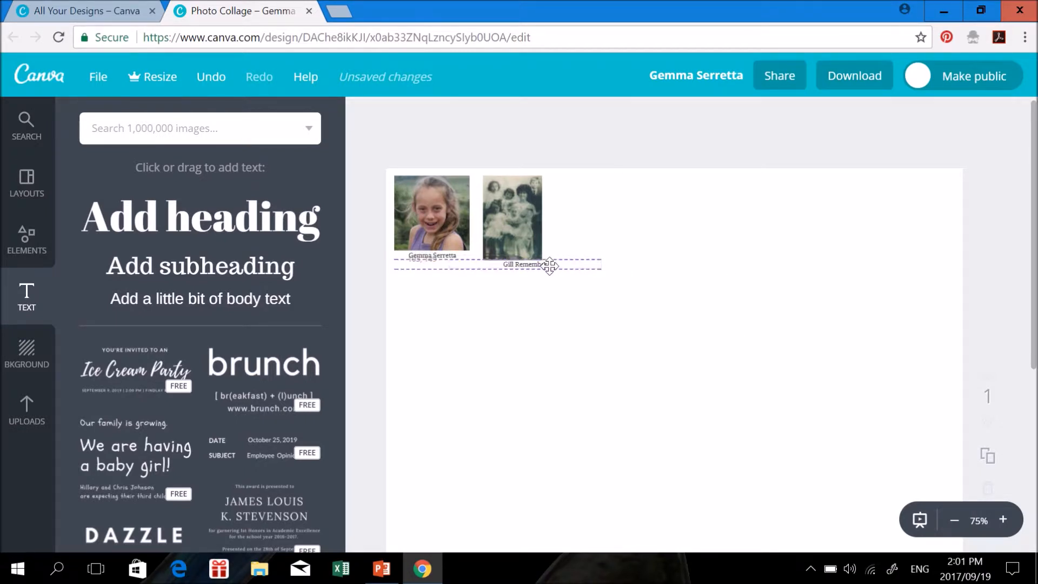
left_click(600, 267)
left_click_drag(600, 268, 553, 267)
left_click_drag(447, 267, 483, 276)
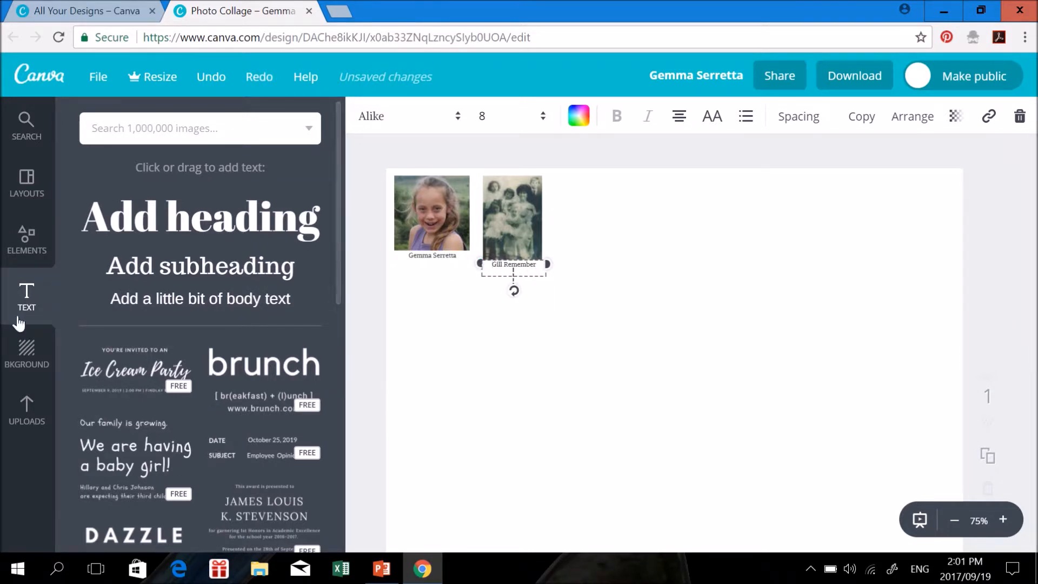
Bring the elderly couple's photo onto the page, shrink it and move it up
left_click(26, 409)
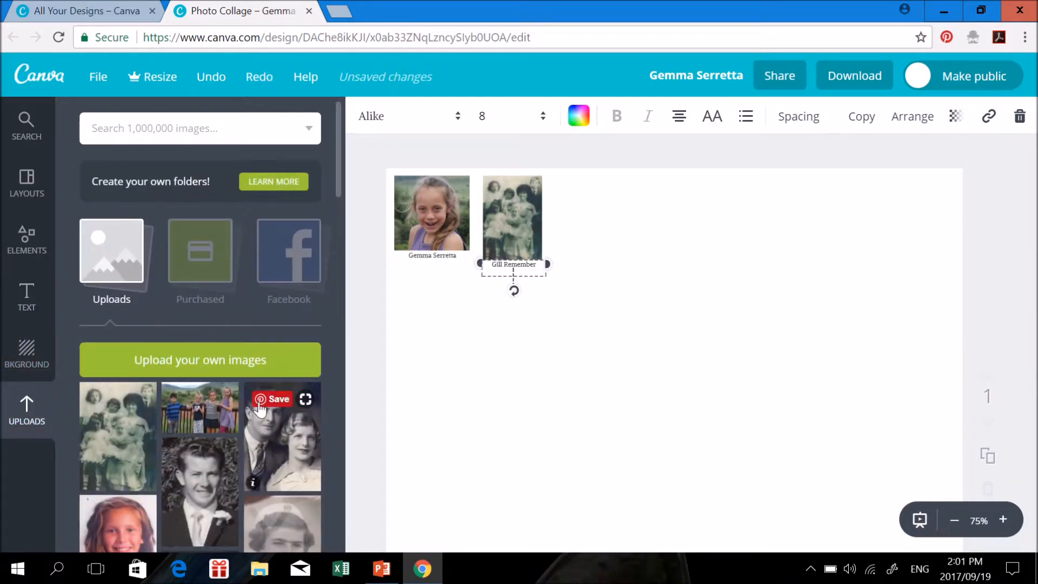
scroll(275, 443, "down", 5)
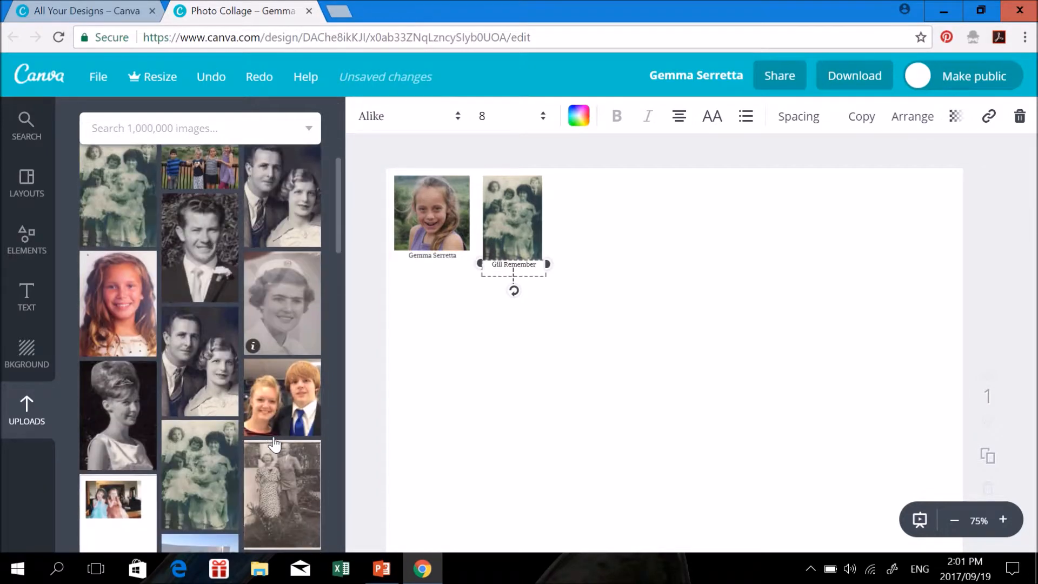
left_click_drag(265, 500, 711, 373)
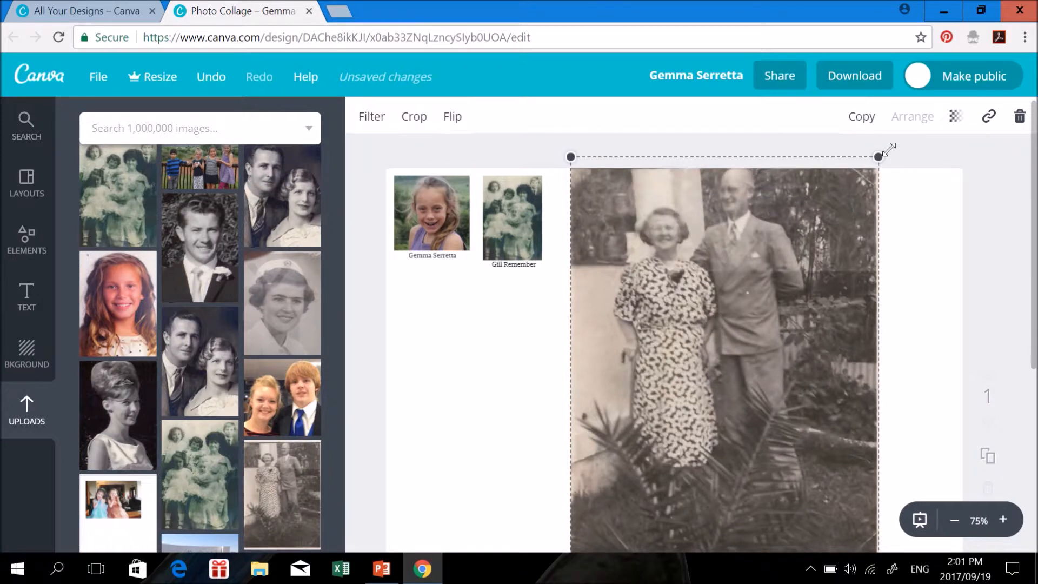
left_click_drag(877, 157, 837, 271)
left_click_drag(725, 385, 739, 305)
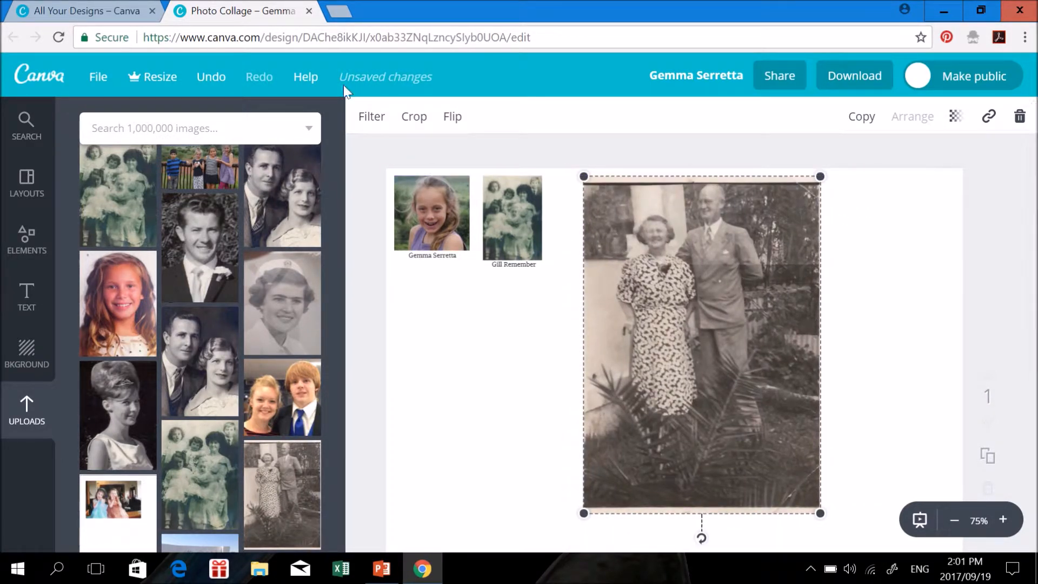
Crop the couple's photo tightly around their upper bodies
left_click(415, 123)
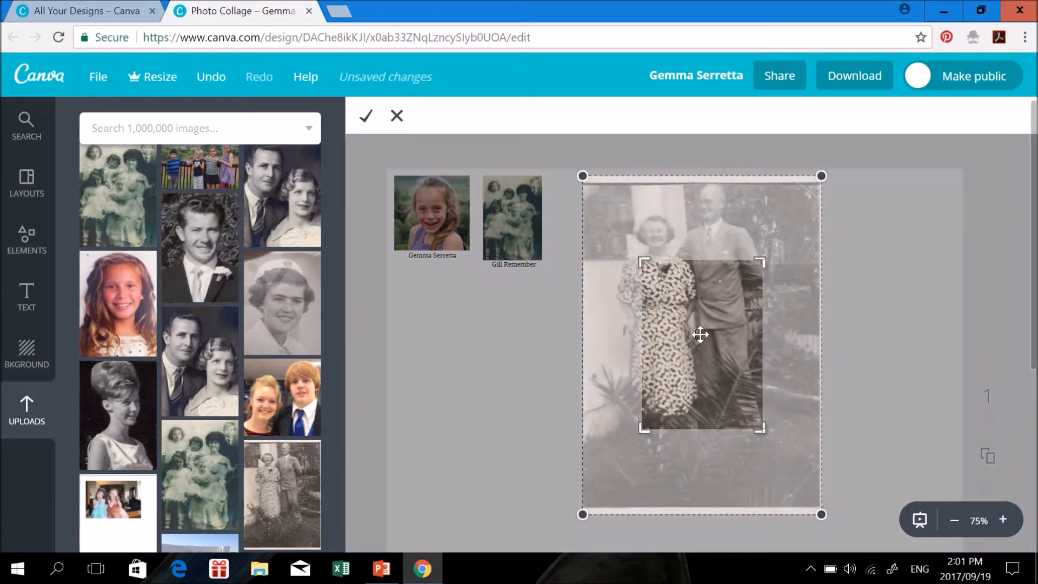
left_click_drag(701, 334, 719, 348)
left_click_drag(763, 427, 777, 341)
left_click_drag(773, 258, 768, 256)
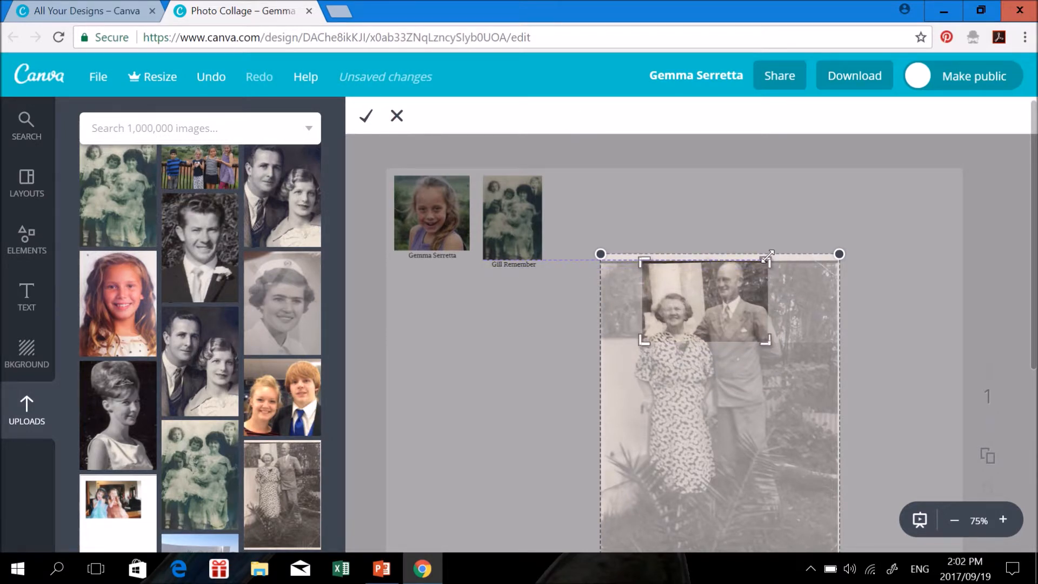
left_click(368, 122)
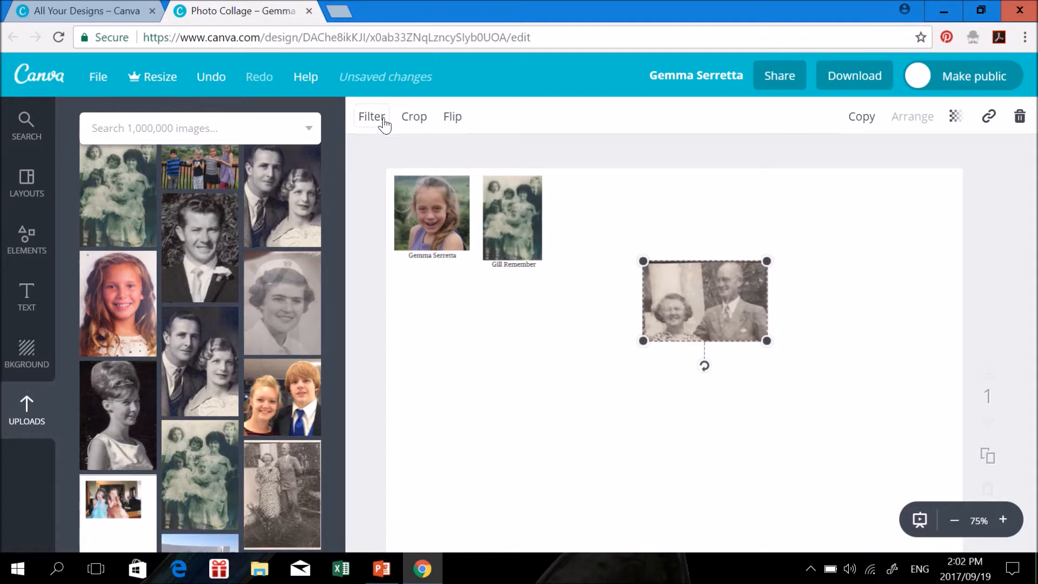
Set the cropped photo third in the top row, slightly rotated and shrunk small
left_click_drag(710, 311, 641, 228)
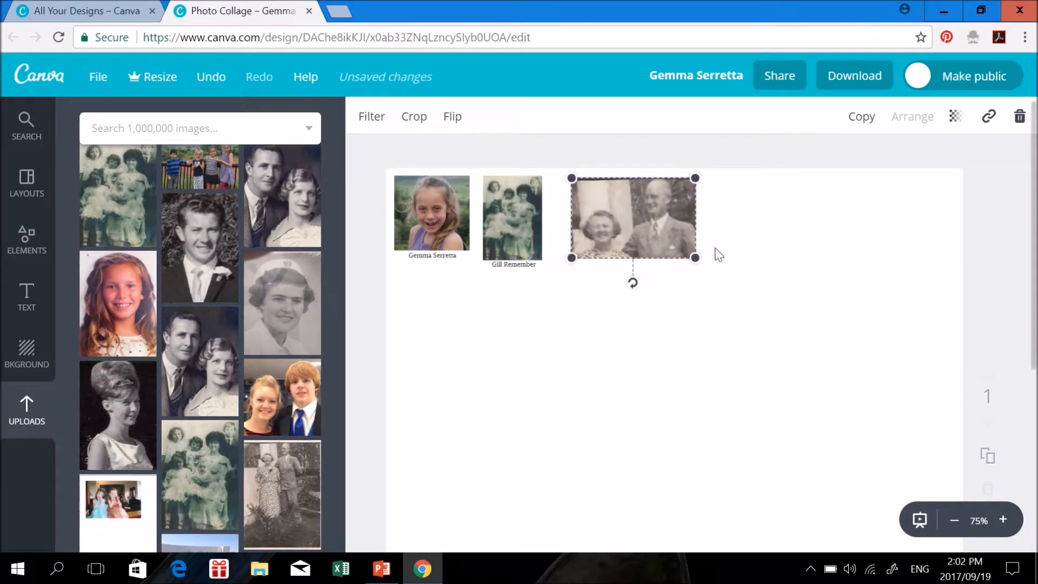
left_click_drag(695, 258, 685, 250)
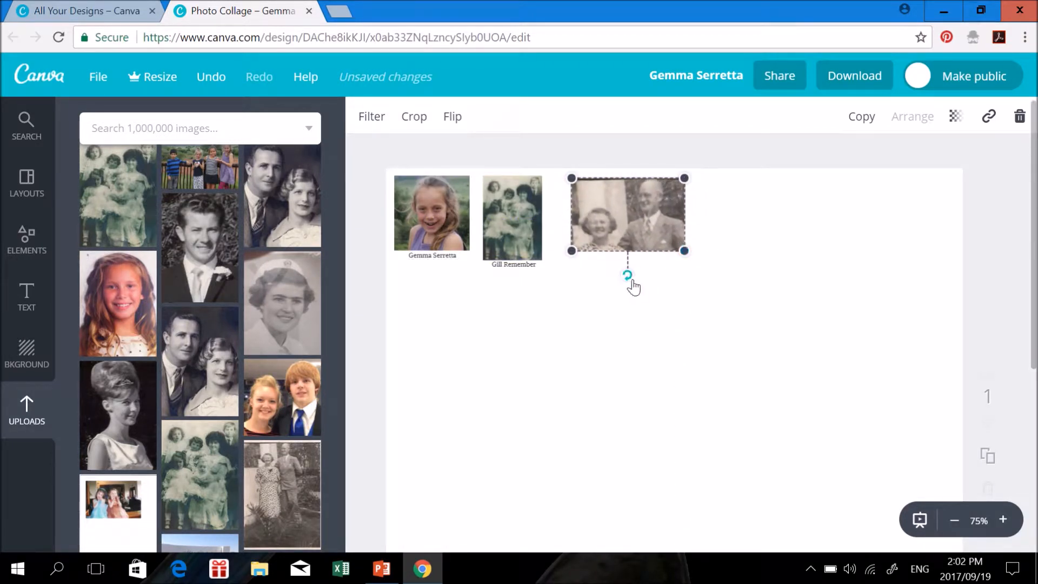
left_click_drag(627, 292, 632, 294)
left_click_drag(572, 250, 583, 244)
left_click(664, 278)
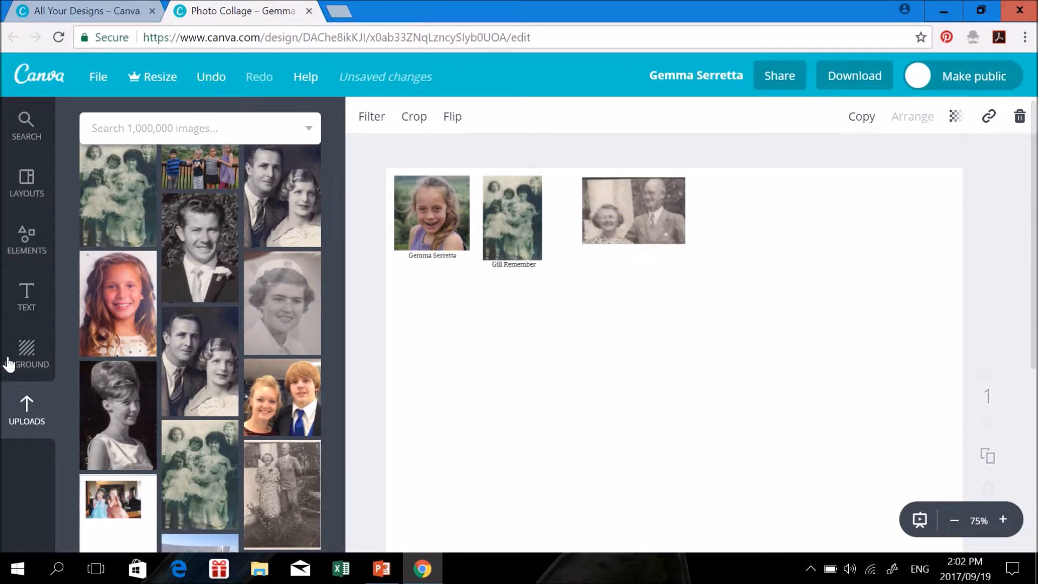
Add a body text box to the page, set to size 8 in Alike
left_click(38, 305)
left_click_drag(220, 301, 688, 269)
left_click(541, 116)
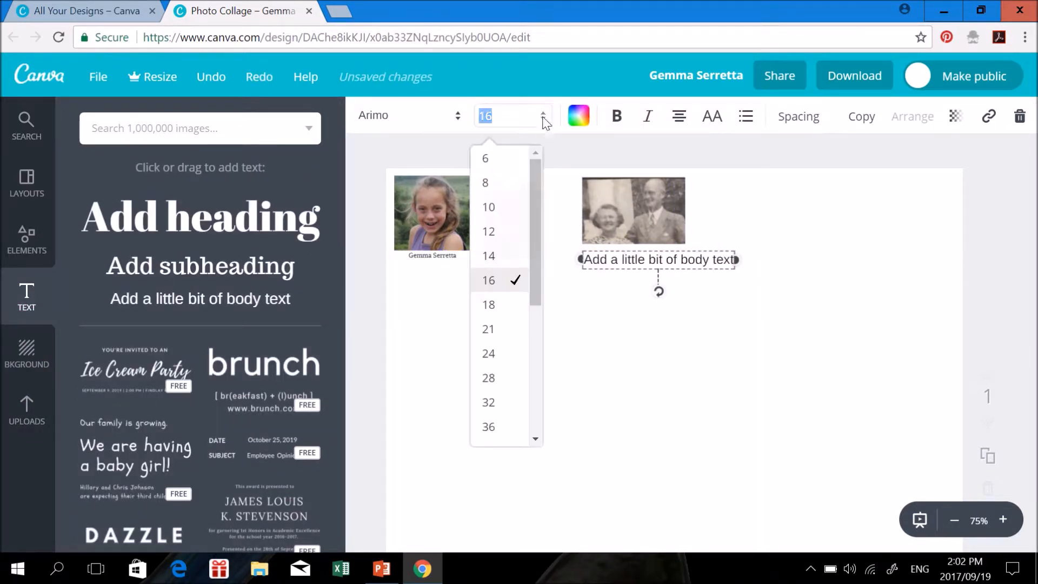
left_click(487, 182)
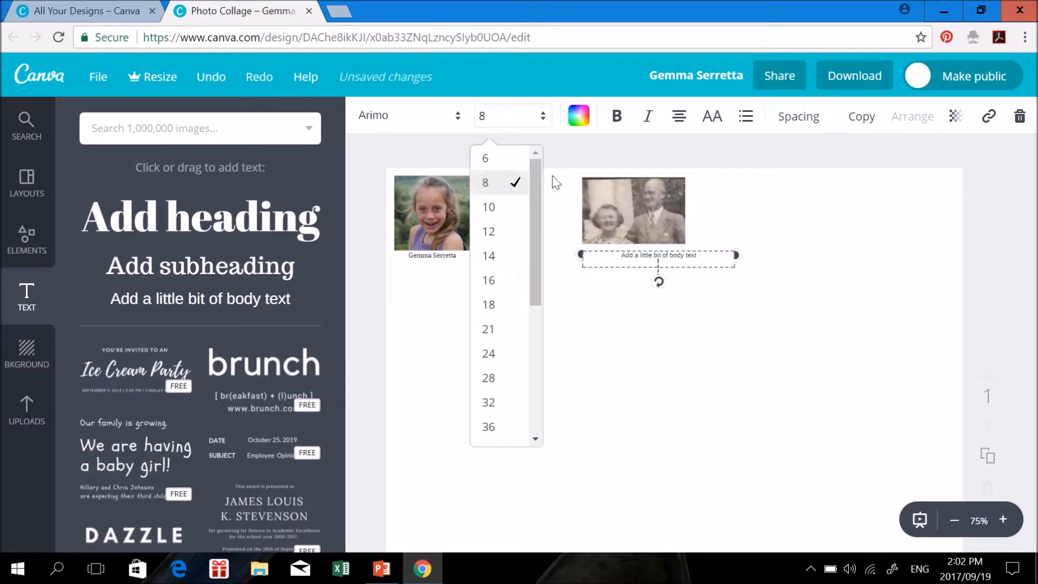
left_click(456, 124)
left_click(391, 186)
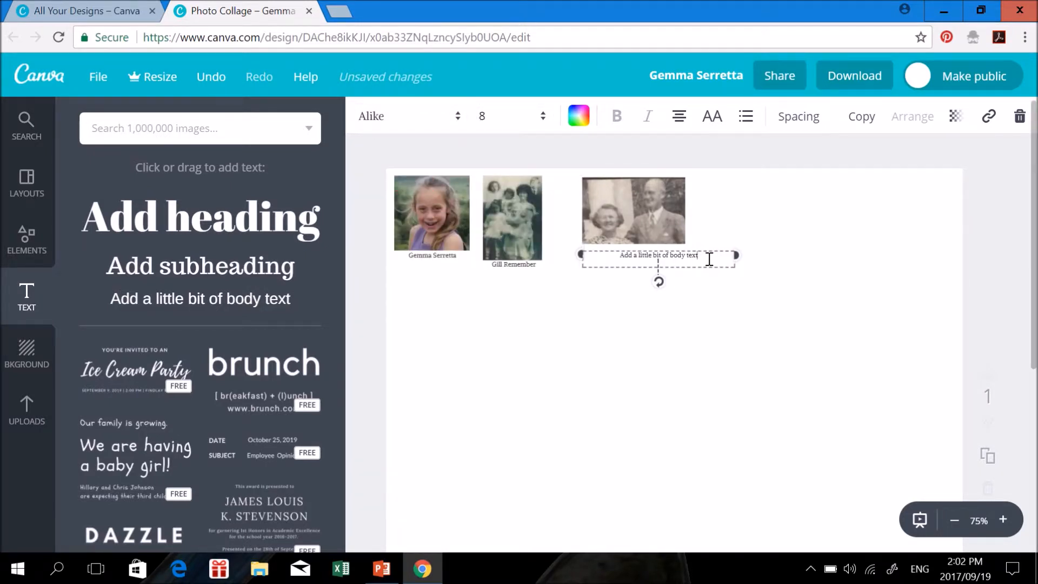
Narrow the placeholder caption and position it directly under the couple's photo
left_click(703, 281)
left_click_drag(679, 252, 668, 248)
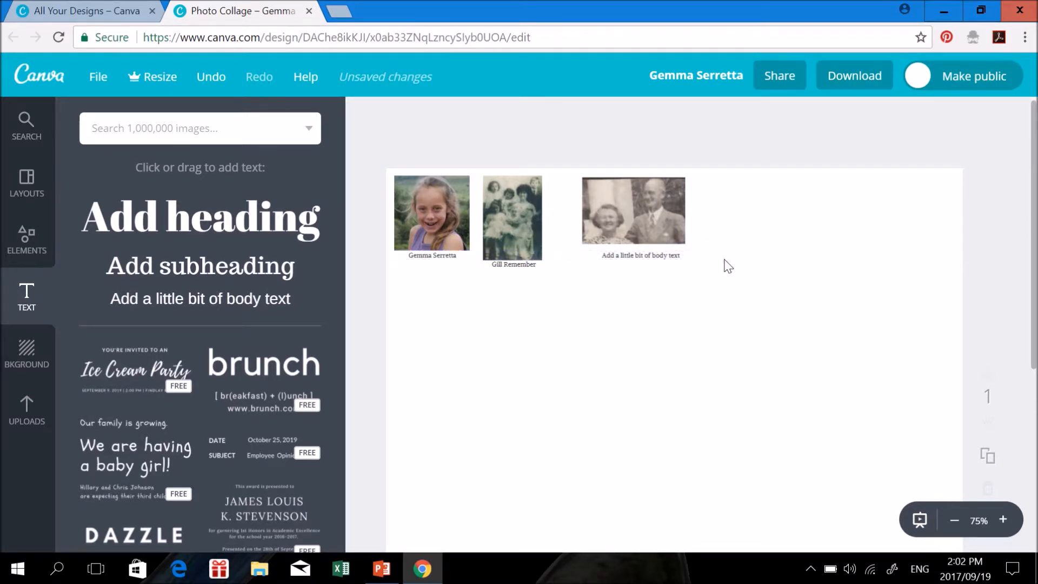
double_click(717, 257)
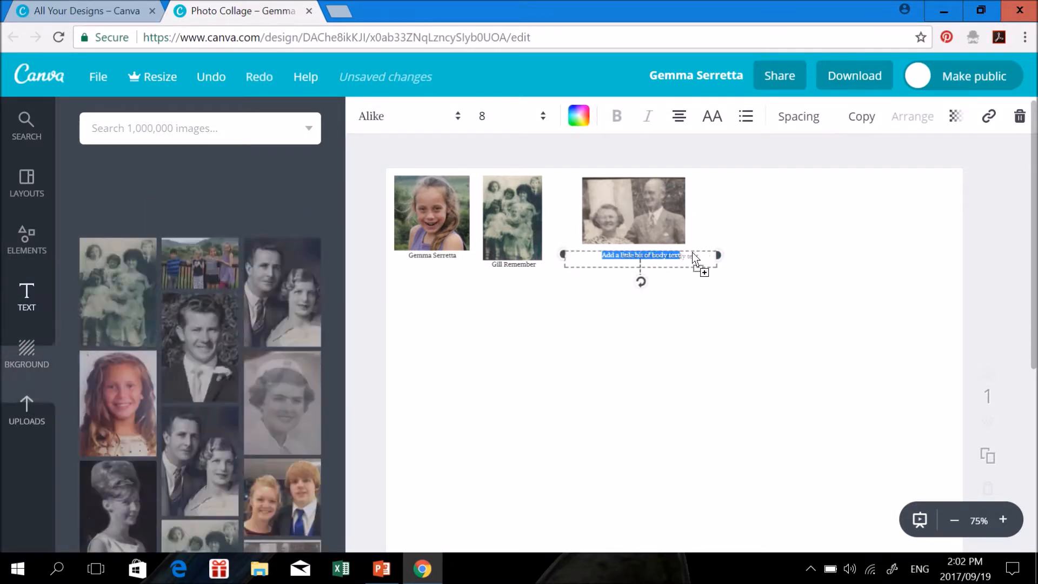
left_click_drag(718, 255, 690, 252)
left_click_drag(558, 253, 645, 258)
left_click(710, 267)
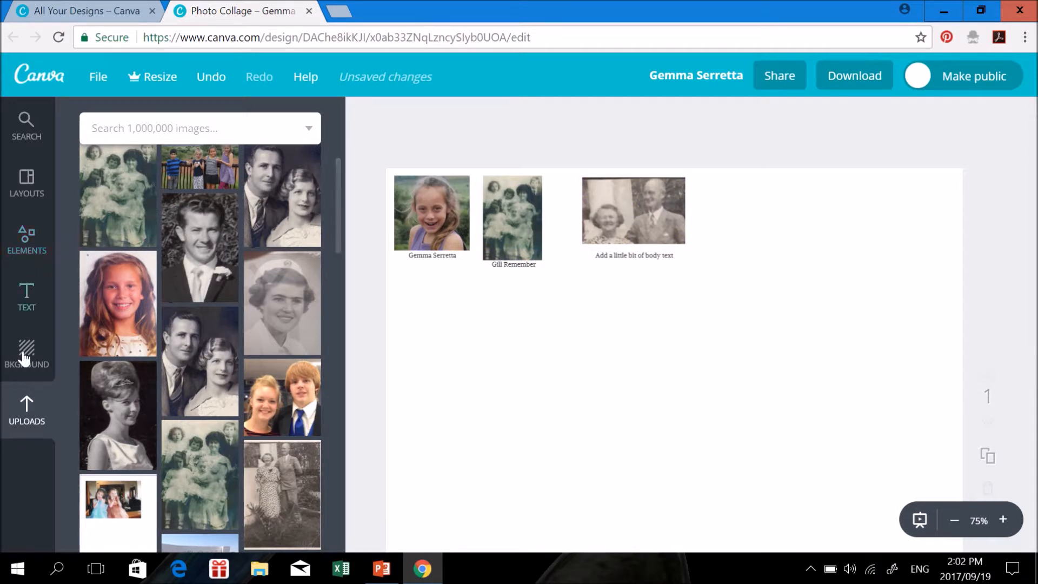
left_click(27, 311)
Add another body text box, clear its placeholder, and set it to size 8 Alike
left_click_drag(215, 297, 503, 332)
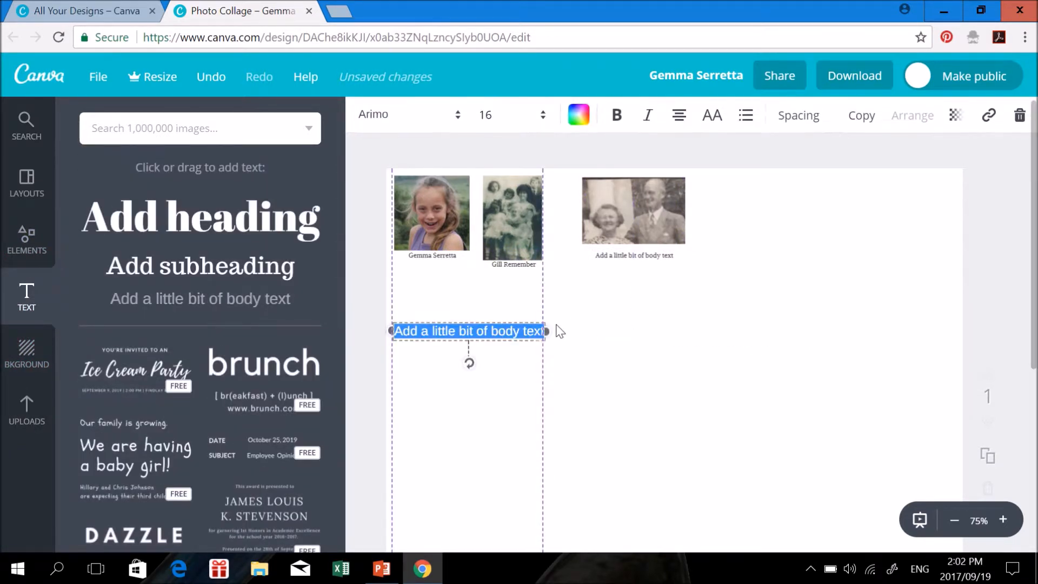
left_click(542, 329)
key("BackSpace")
key("BackSpace")
key("BackSpace")
key("BackSpace")
key("BackSpace")
key("BackSpace")
key("BackSpace")
key("BackSpace")
key("BackSpace")
key("BackSpace")
key("BackSpace")
key("BackSpace")
key("BackSpace")
key("BackSpace")
key("BackSpace")
key("BackSpace")
key("BackSpace")
key("BackSpace")
key("BackSpace")
key("BackSpace")
key("BackSpace")
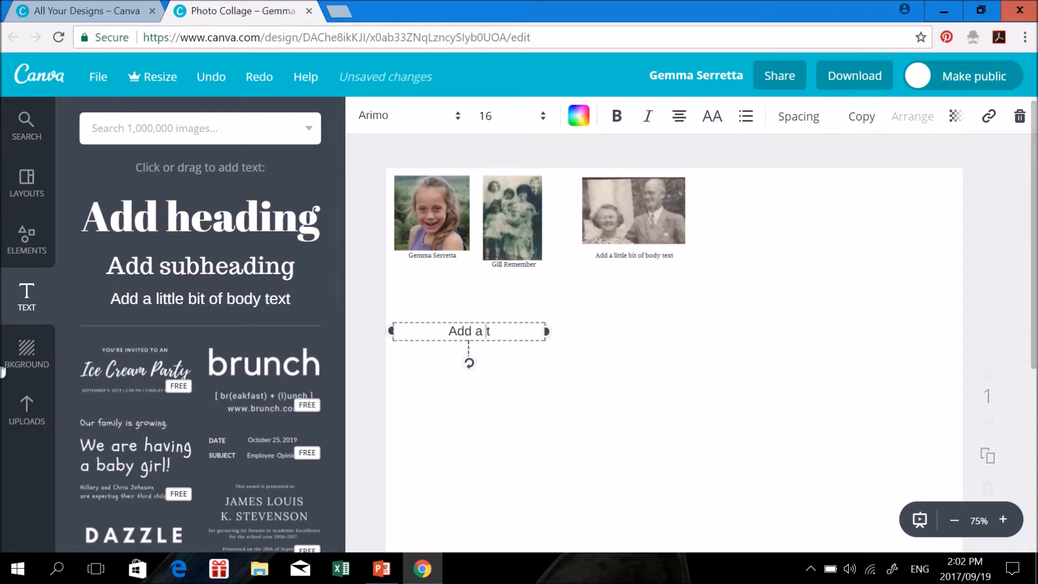
key("Delete")
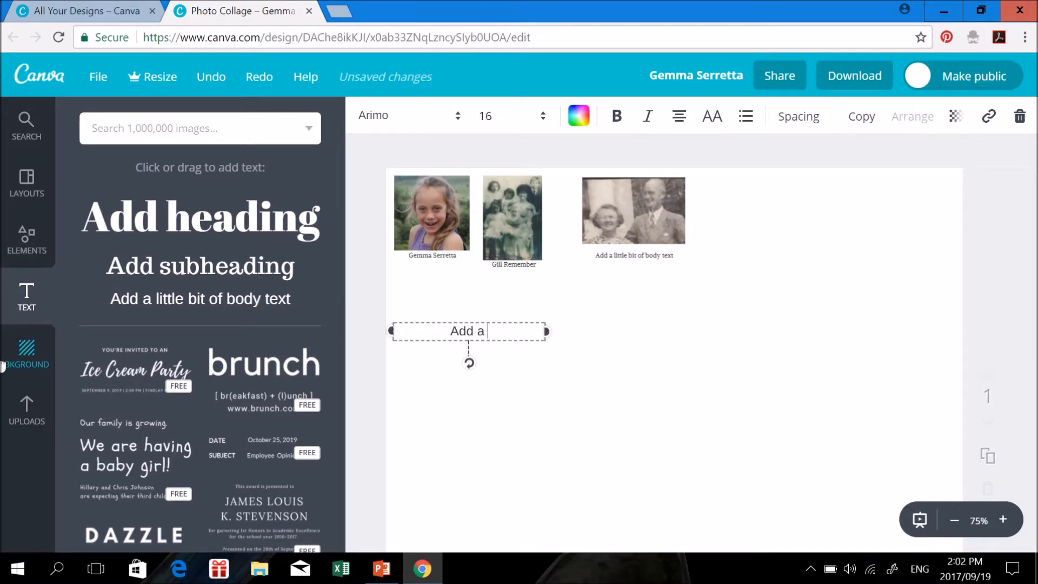
left_click(544, 119)
left_click(489, 178)
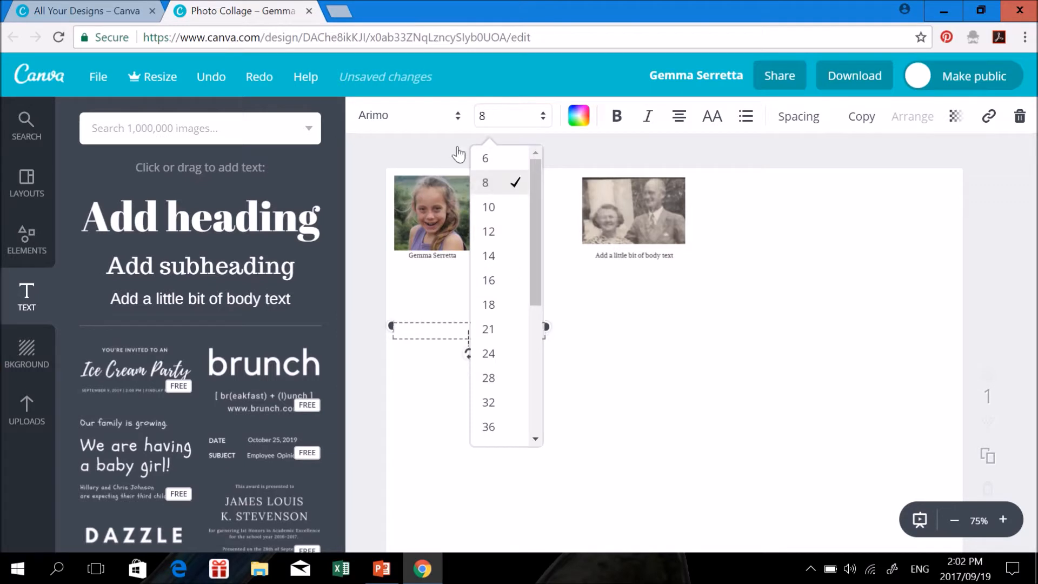
left_click(461, 118)
left_click(428, 190)
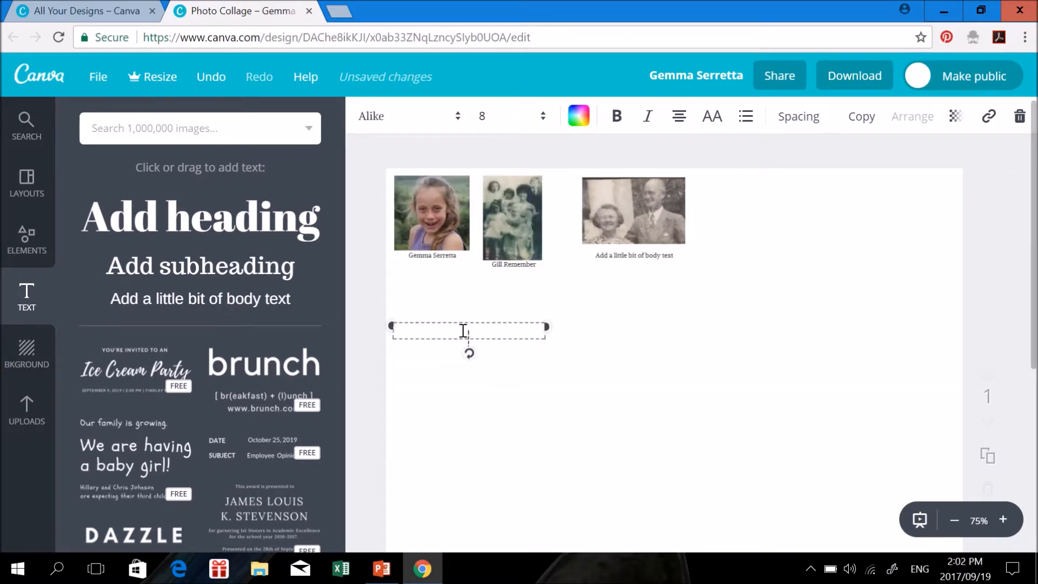
Type the person's full name followed by 'Born 1969' into the caption
left_click(529, 400)
Narrow the name-and-birth-year caption box from both sides
left_click(481, 324)
left_click_drag(524, 327, 433, 329)
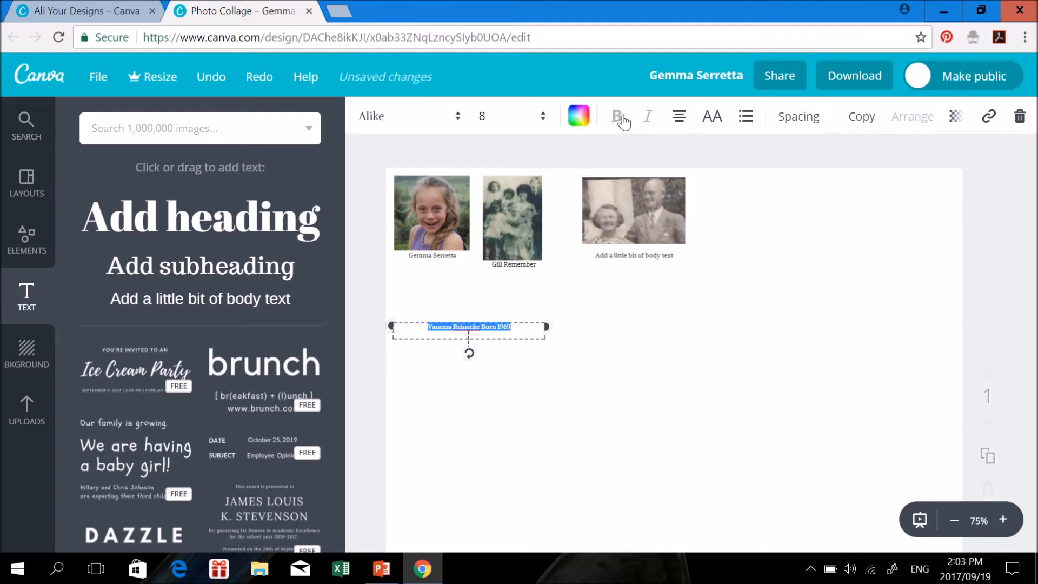
left_click(535, 326)
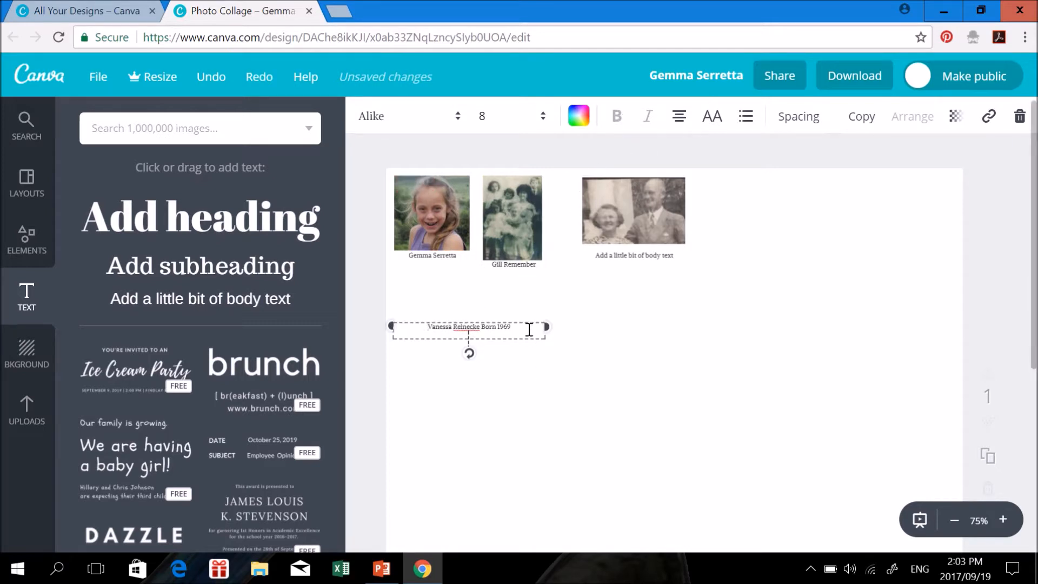
left_click_drag(547, 326, 522, 327)
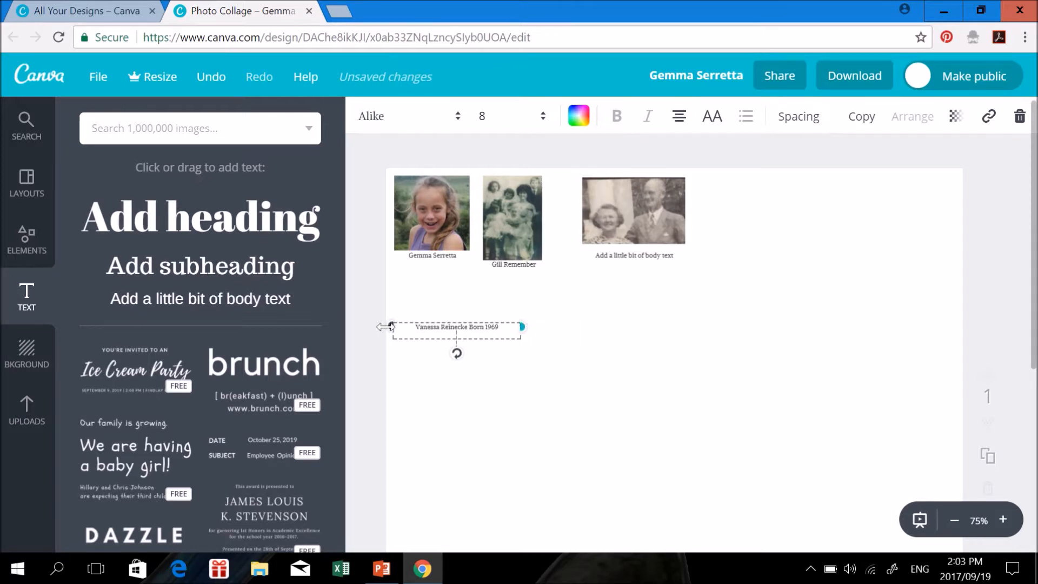
left_click_drag(392, 326, 405, 326)
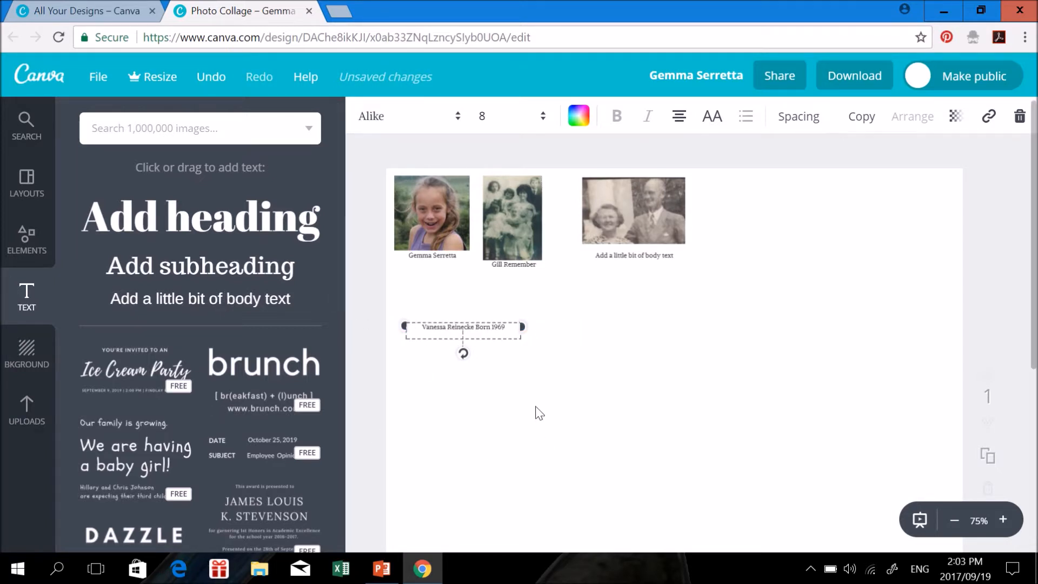
left_click(730, 439)
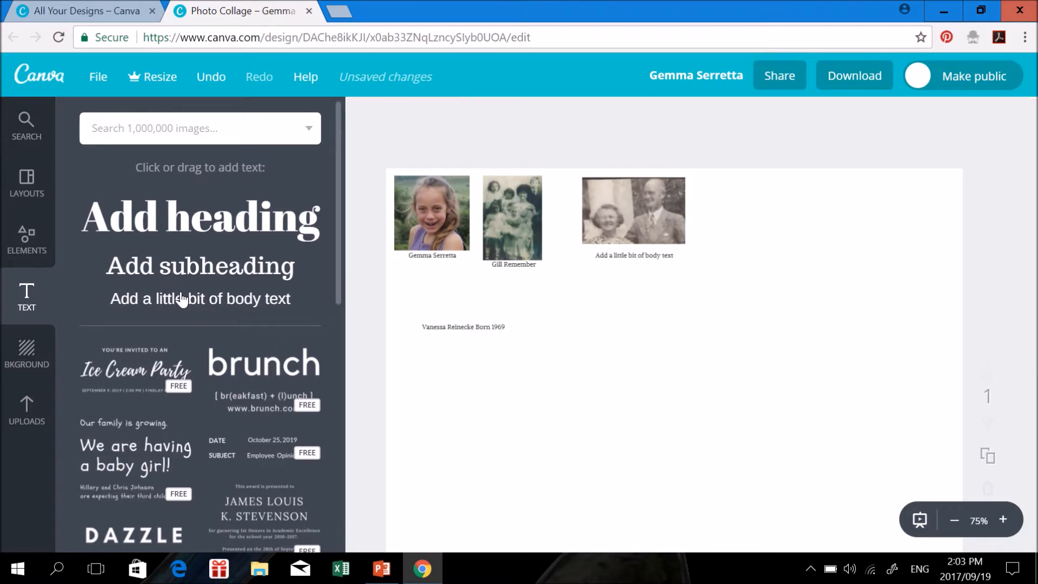
Add a second placeholder caption below it in size 8 Alike, narrowed from the right
left_click_drag(181, 301, 493, 377)
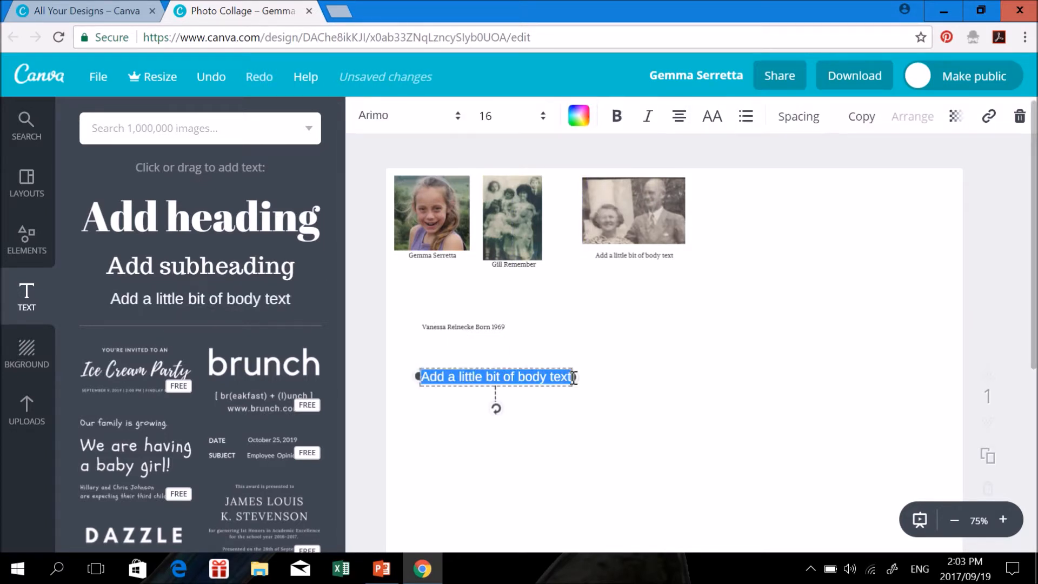
left_click(544, 120)
left_click(492, 178)
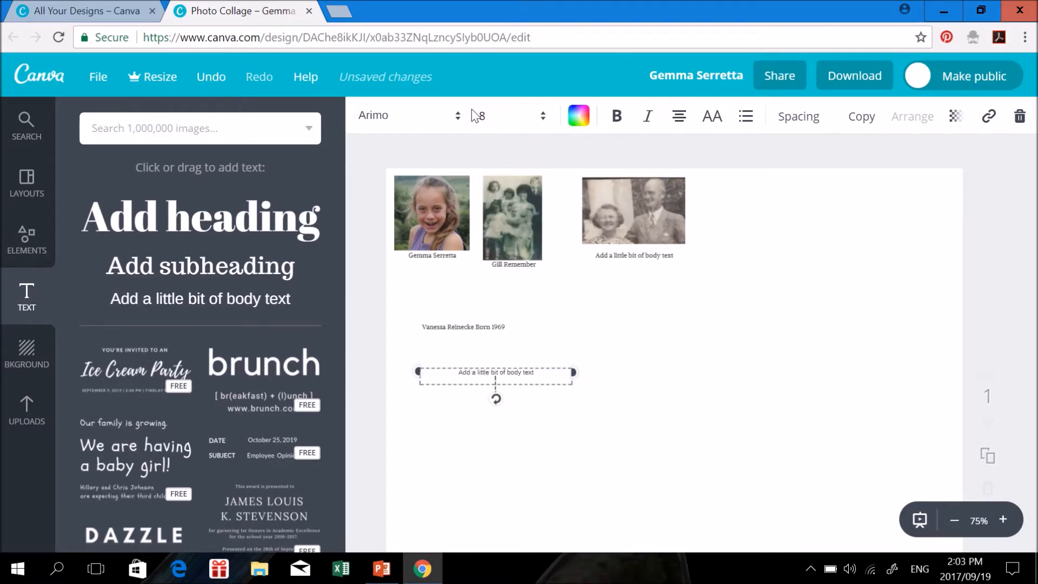
left_click(457, 123)
left_click(433, 183)
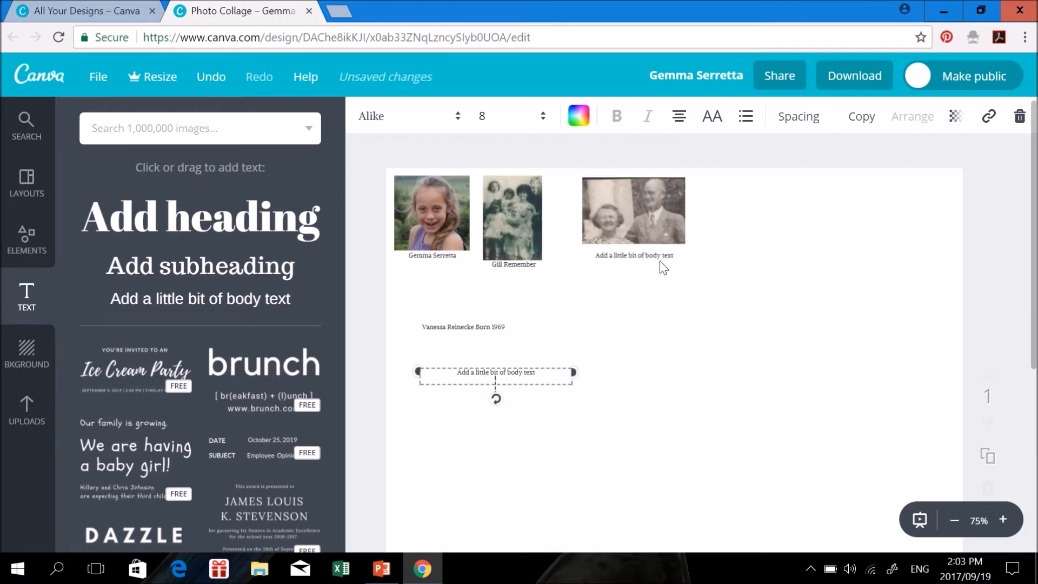
left_click_drag(576, 369, 531, 372)
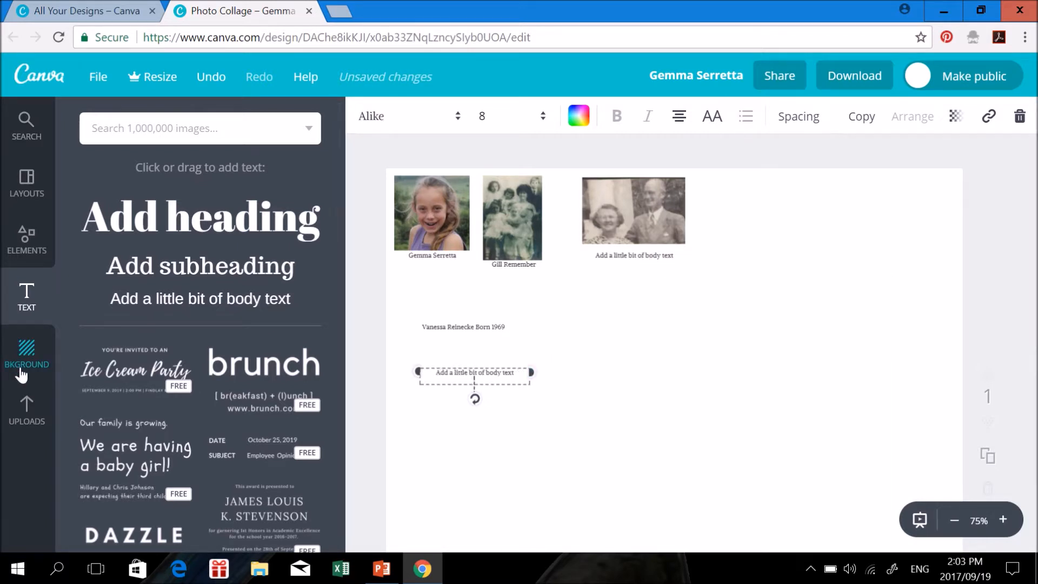
left_click(25, 418)
Add the large portrait to the page, shrink and reposition it, then crop it
left_click_drag(200, 368, 853, 395)
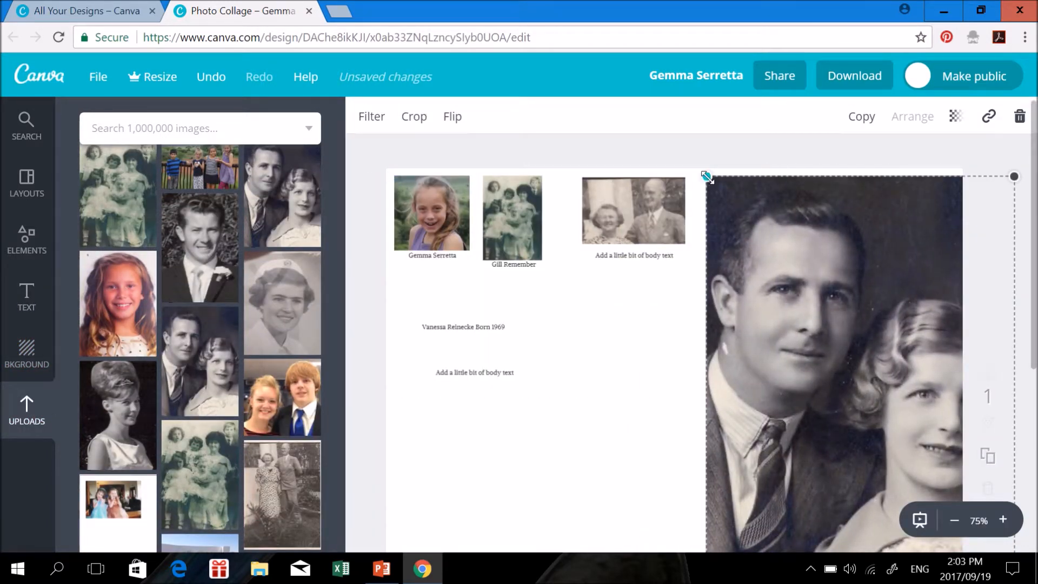
left_click_drag(707, 178, 756, 245)
left_click_drag(825, 337, 726, 315)
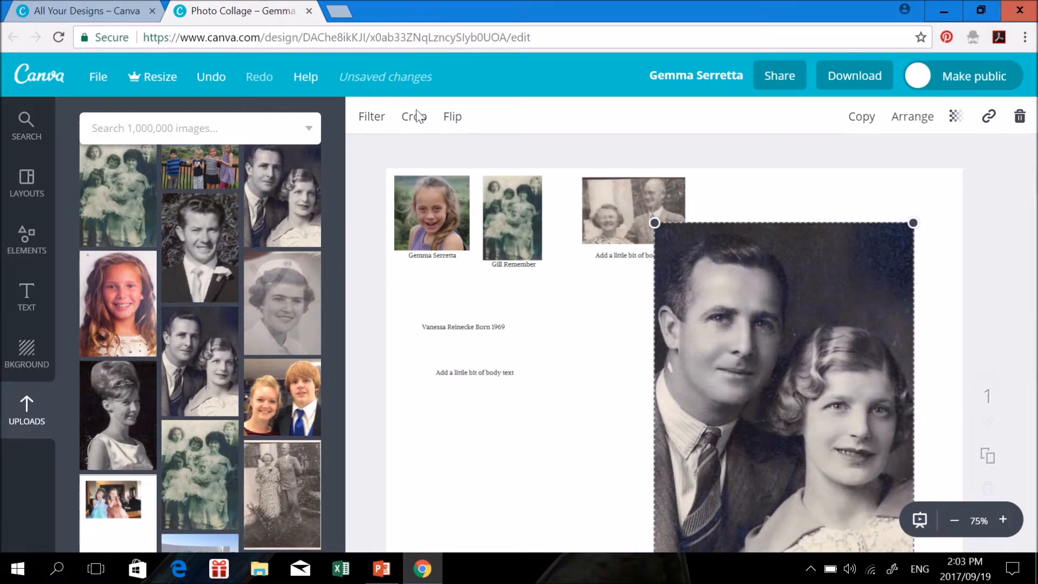
double_click(756, 291)
left_click_drag(821, 352, 839, 440)
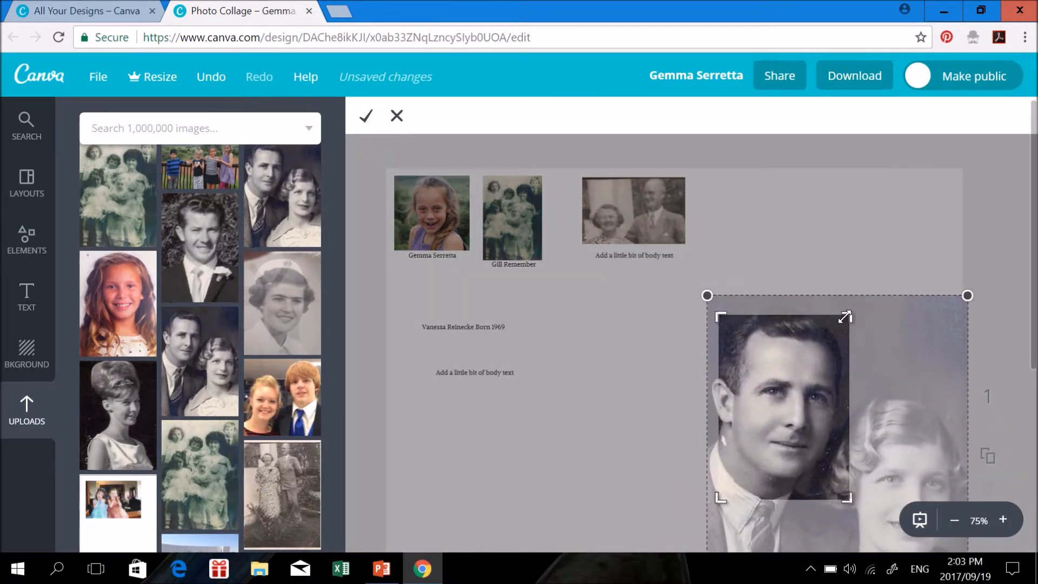
left_click_drag(847, 317, 855, 297)
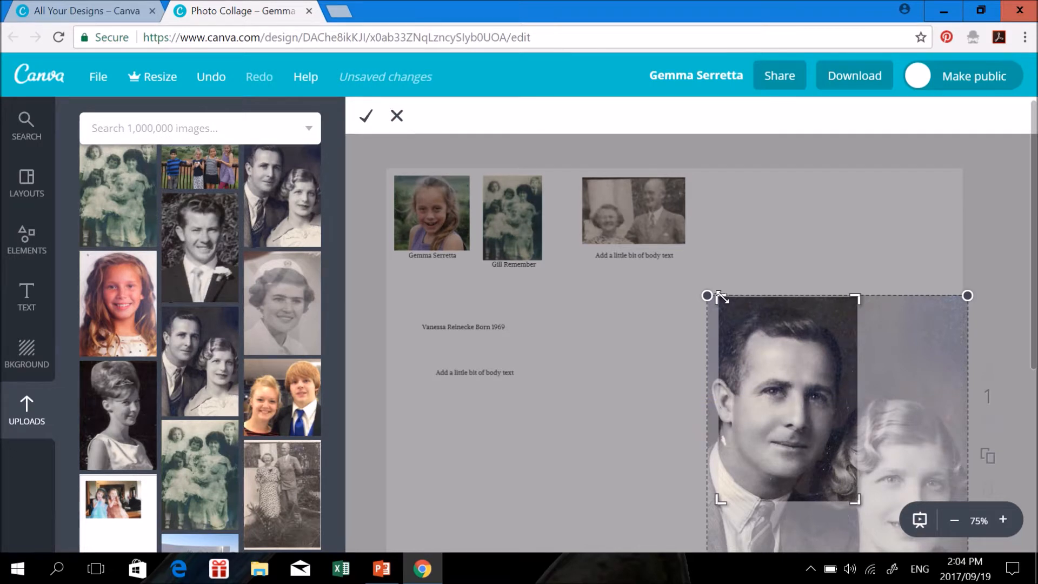
left_click_drag(721, 297, 708, 292)
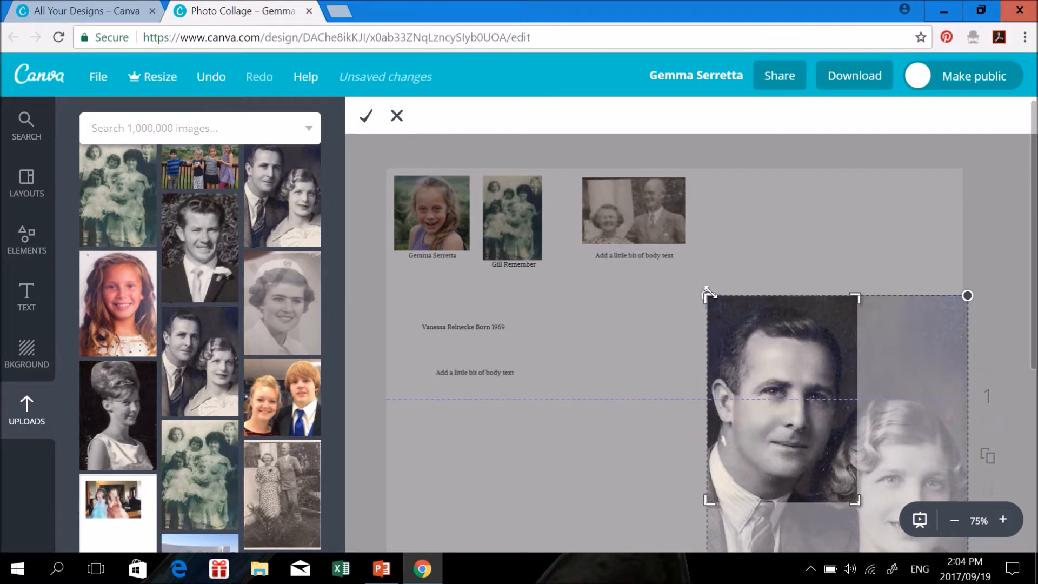
left_click(368, 126)
Move the cropped portrait into the top row at 145 × 199
left_click_drag(747, 410, 737, 311)
left_click_drag(721, 375, 786, 292)
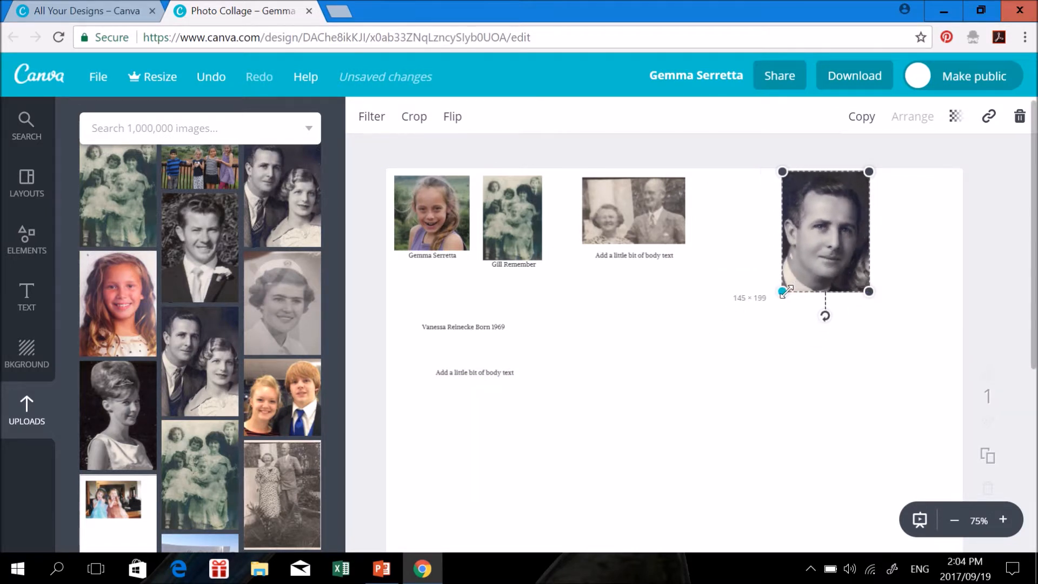
left_click_drag(850, 260, 752, 233)
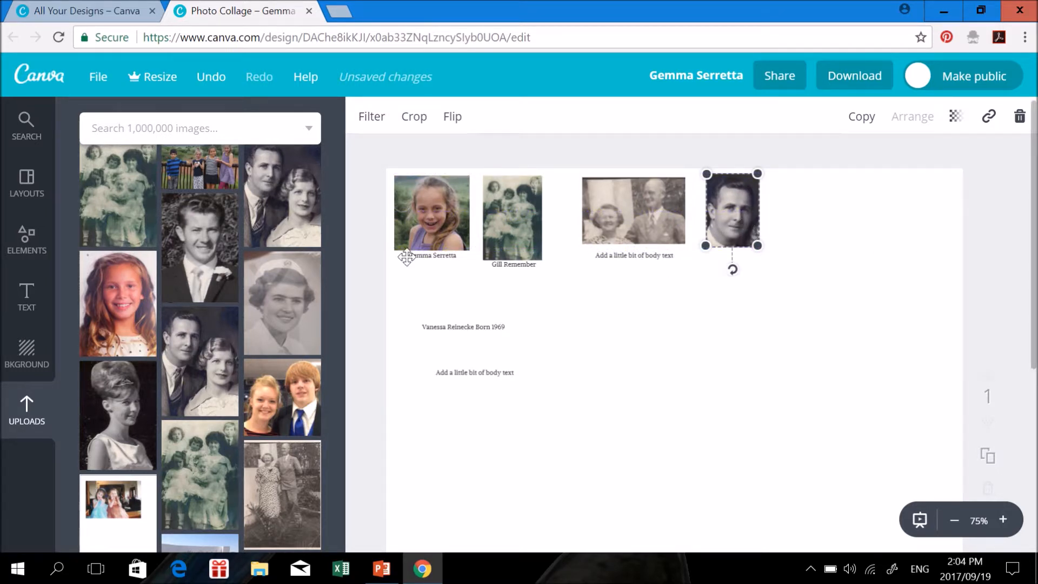
Shrink the couple photo, tuck its caption underneath, and close the collage
left_click(679, 236)
left_click_drag(686, 247, 661, 250)
left_click(663, 260)
left_click(717, 318)
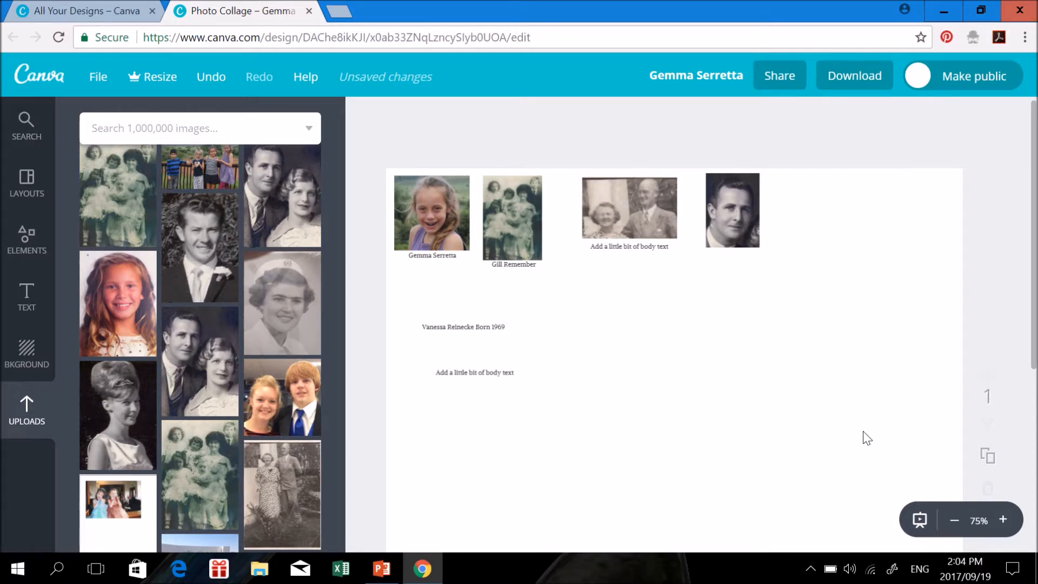
left_click(309, 11)
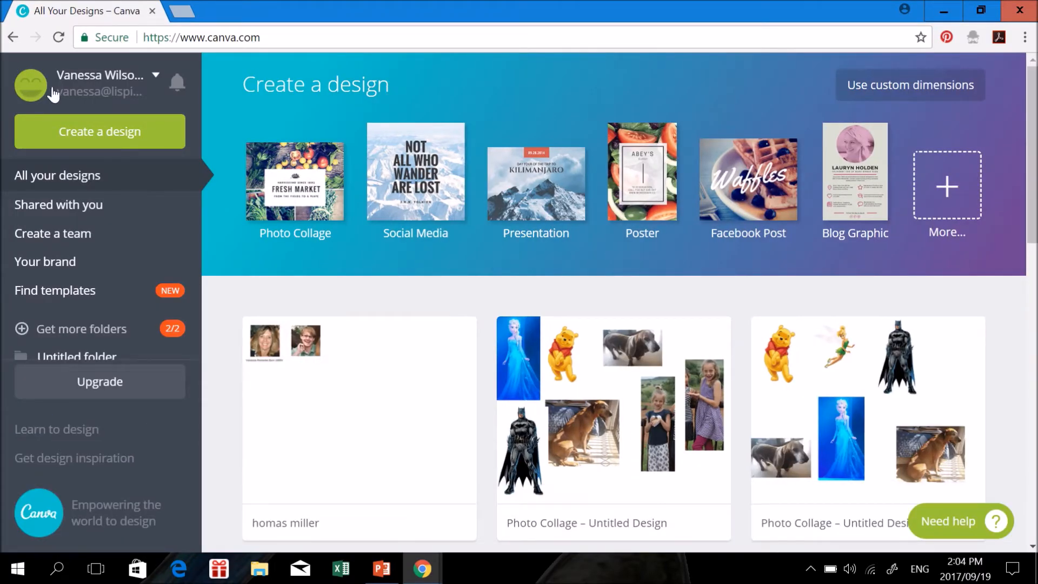
Open the other two-page photo collage design from the All your designs dashboard
left_click(336, 405)
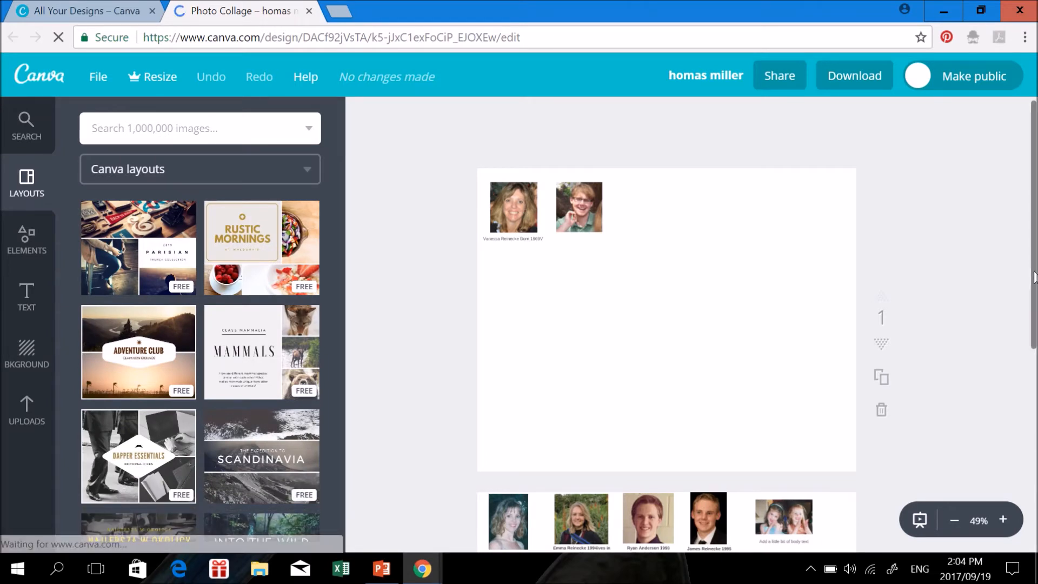
Slightly resize each of the four portraits in page 2's top row
scroll(382, 238, "down", 5)
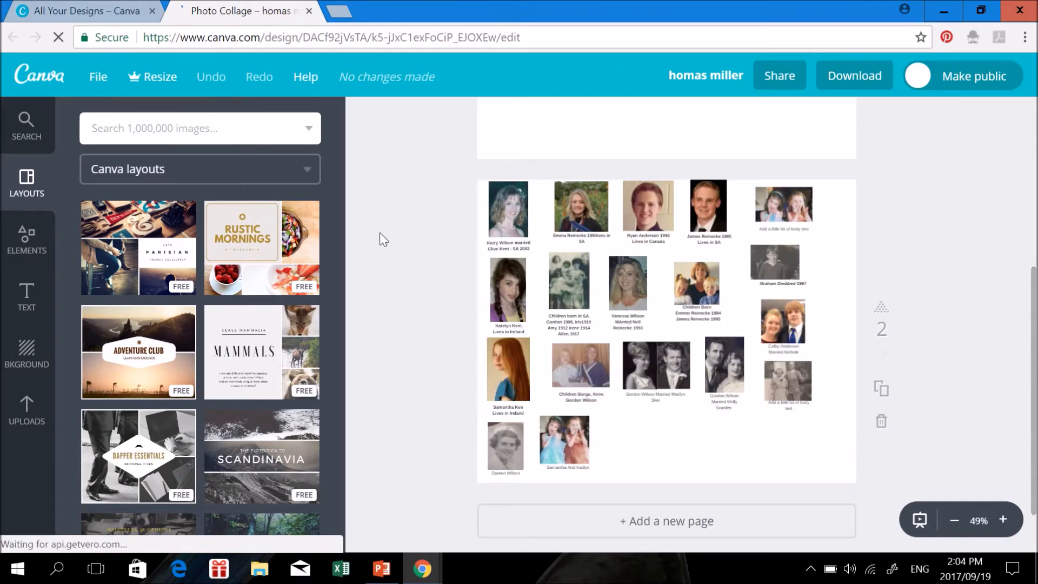
left_click(520, 225)
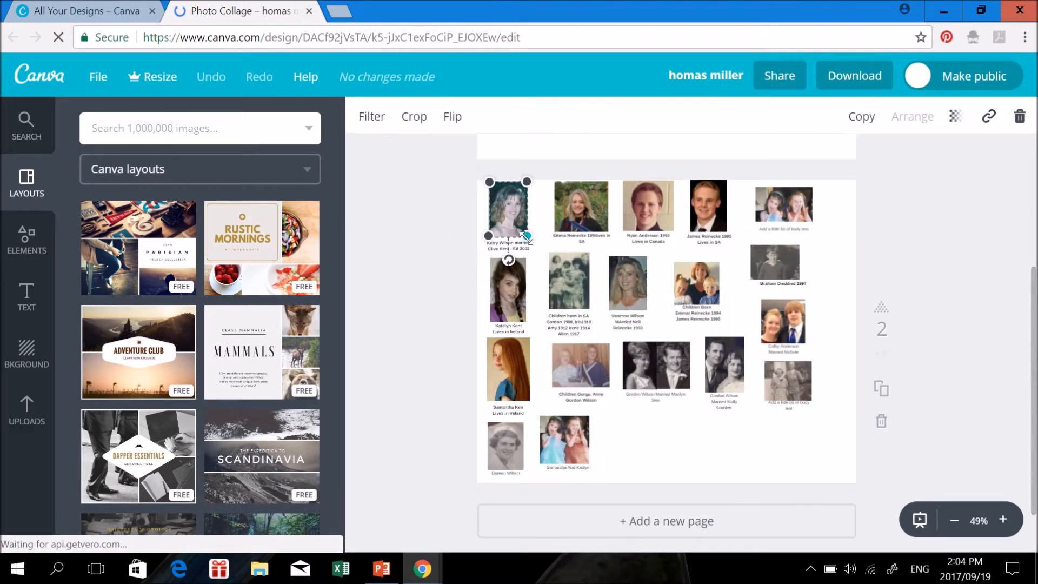
left_click_drag(526, 237, 528, 238)
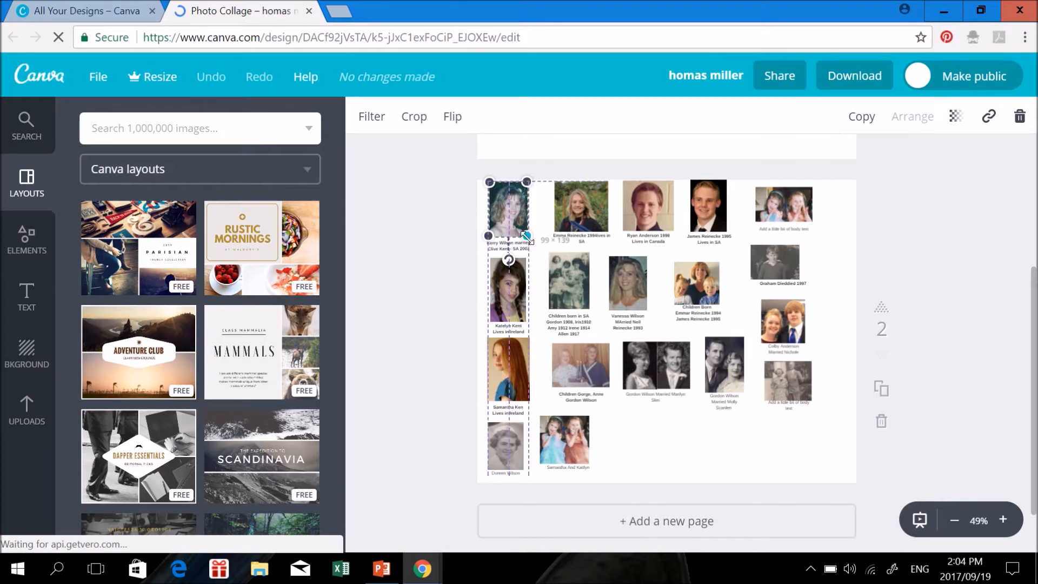
left_click(584, 227)
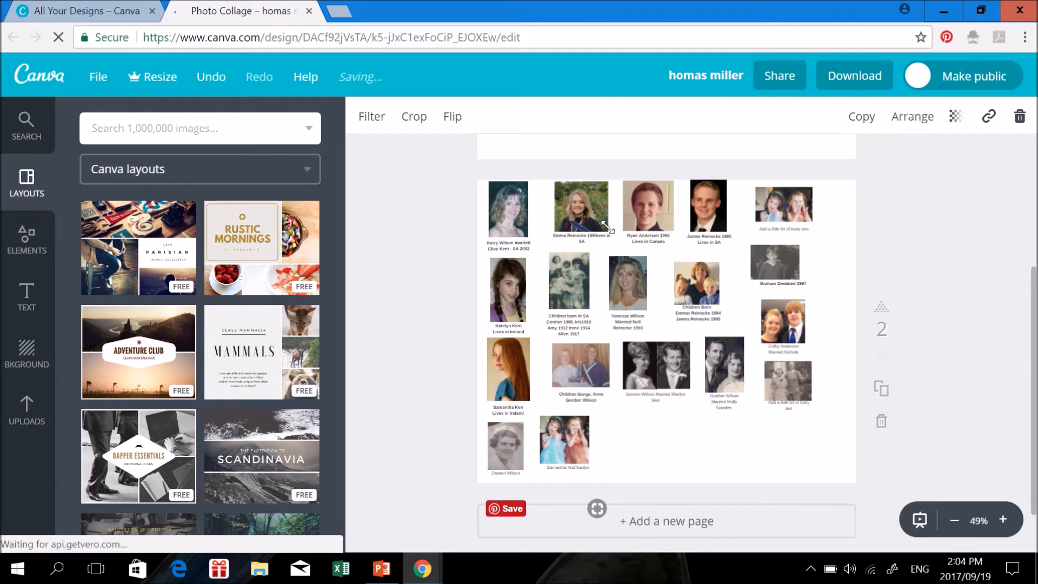
left_click_drag(608, 228, 607, 226)
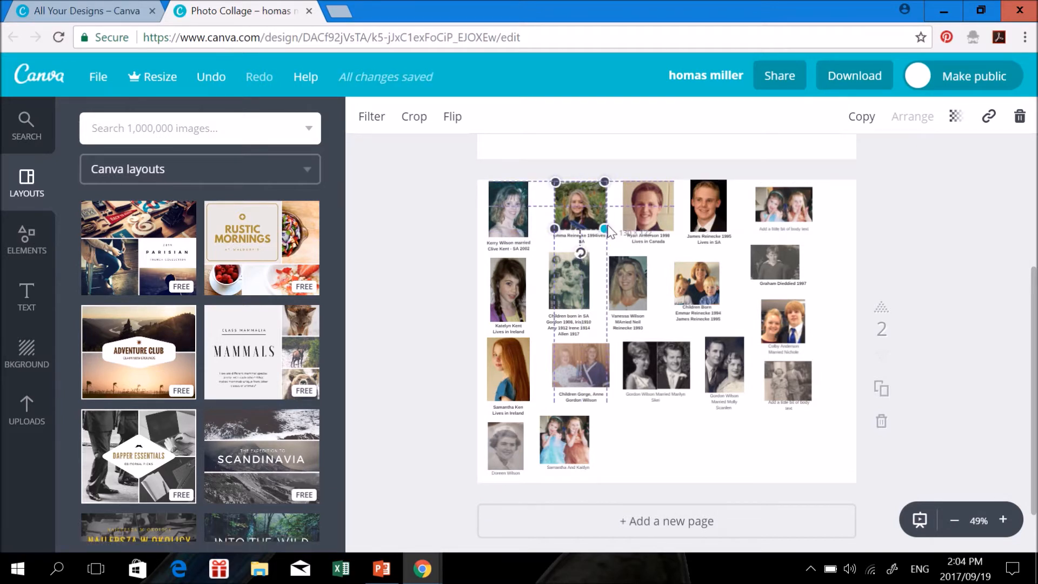
left_click_drag(608, 227, 608, 228)
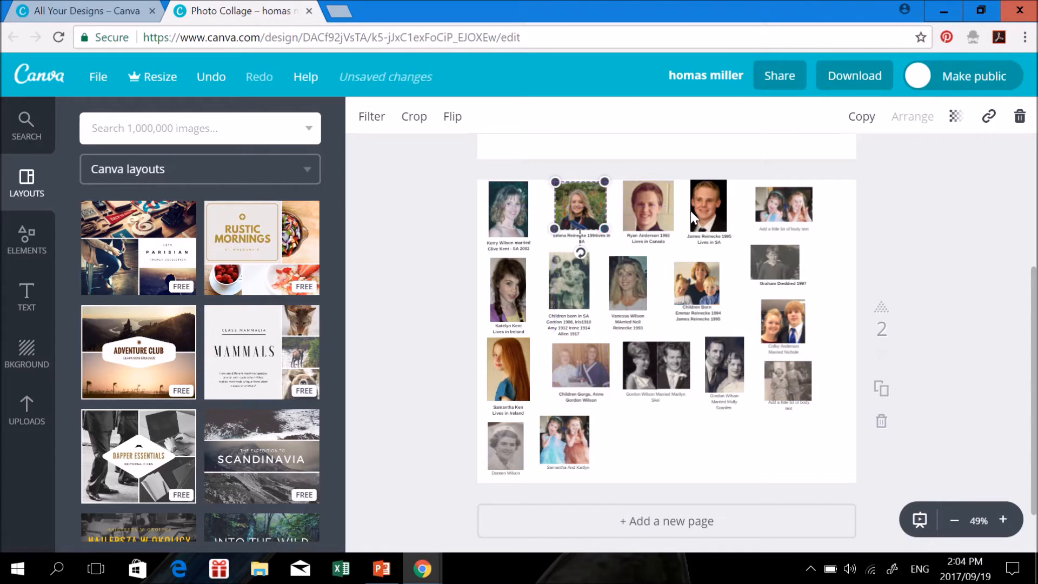
left_click(670, 226)
left_click_drag(672, 230, 672, 230)
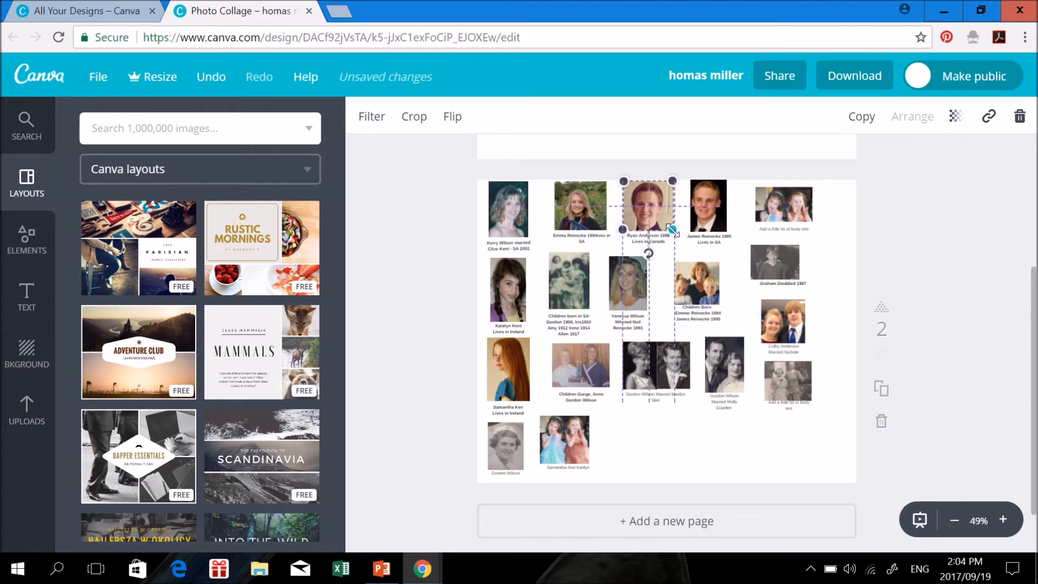
left_click_drag(672, 230, 726, 231)
left_click(725, 229)
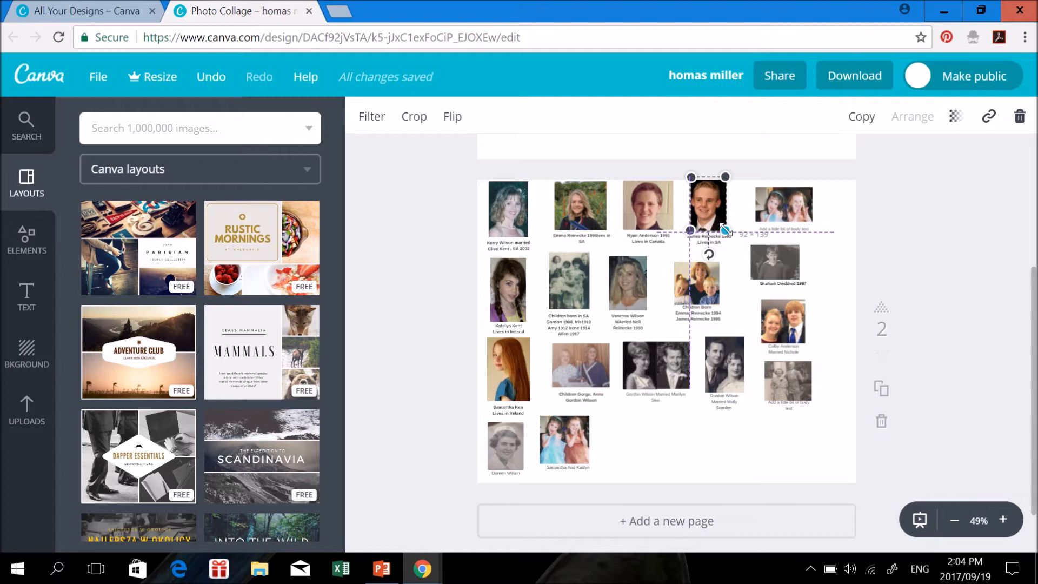
left_click_drag(726, 231, 726, 231)
Resize the Children Born and middle second-row photos, and nudge the black-and-white couple photo into line
left_click(711, 298)
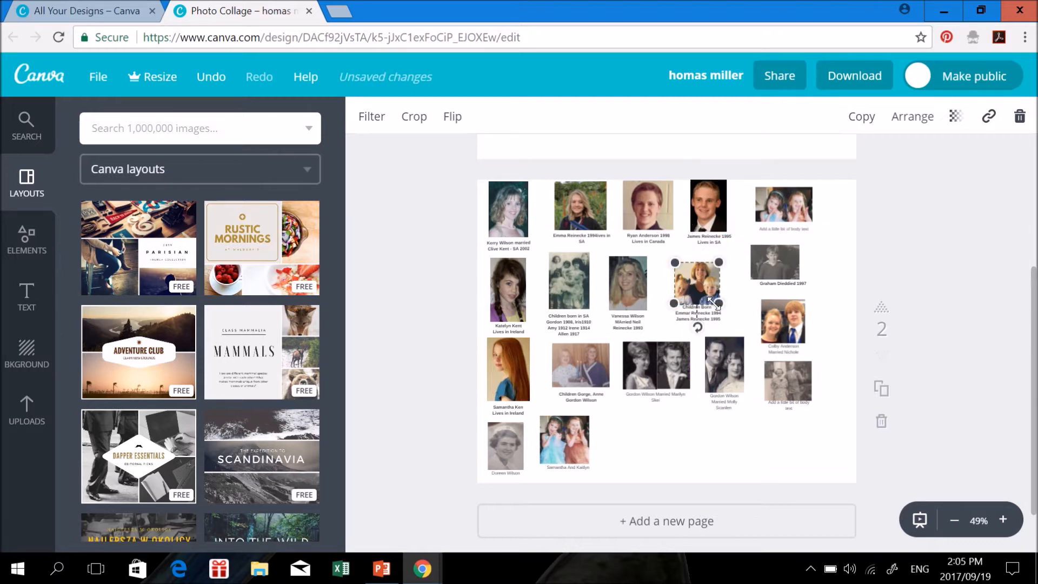
left_click_drag(719, 304, 718, 302)
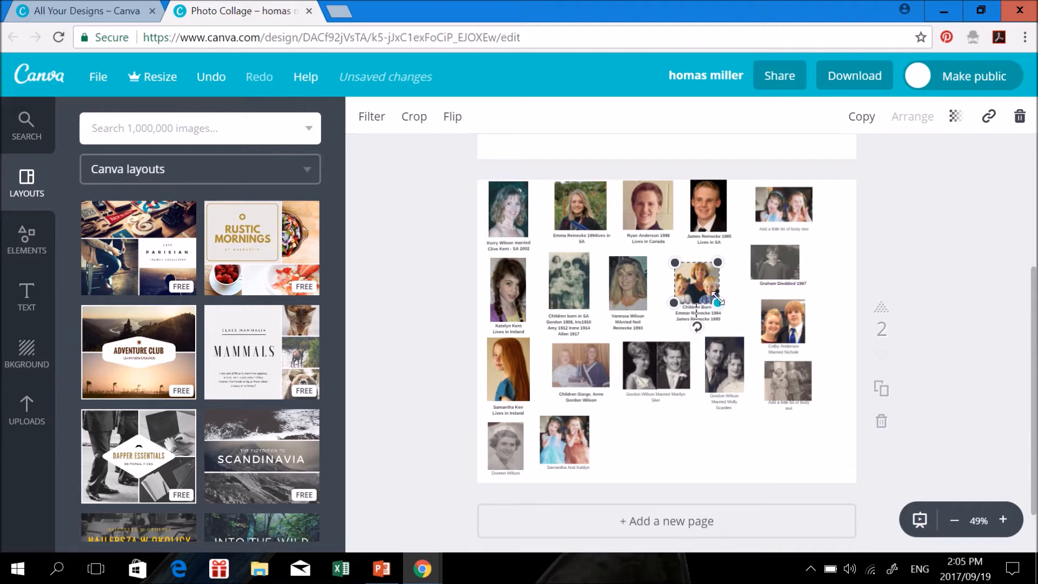
left_click(640, 296)
left_click_drag(645, 309, 646, 309)
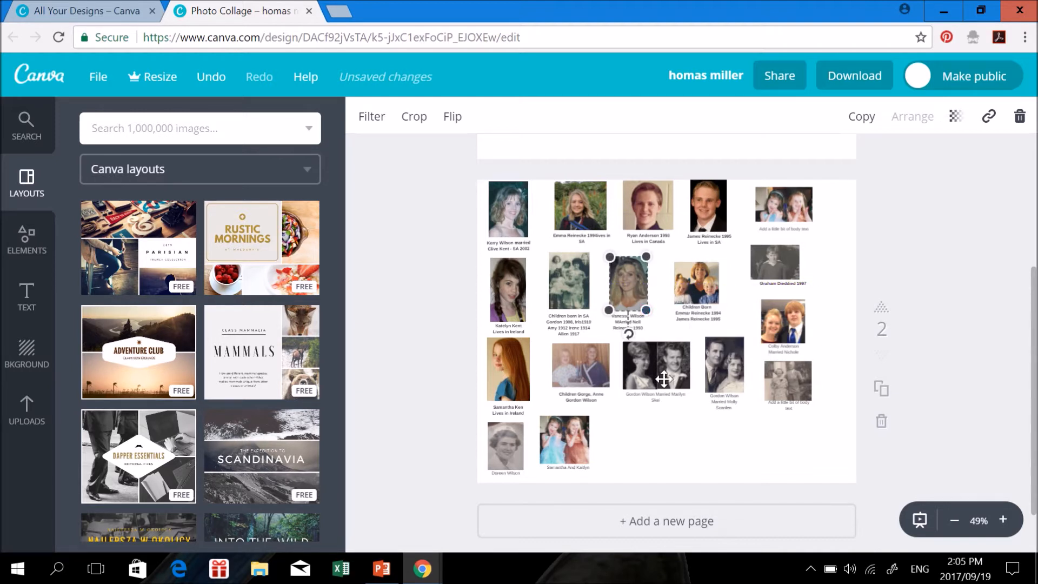
left_click(647, 376)
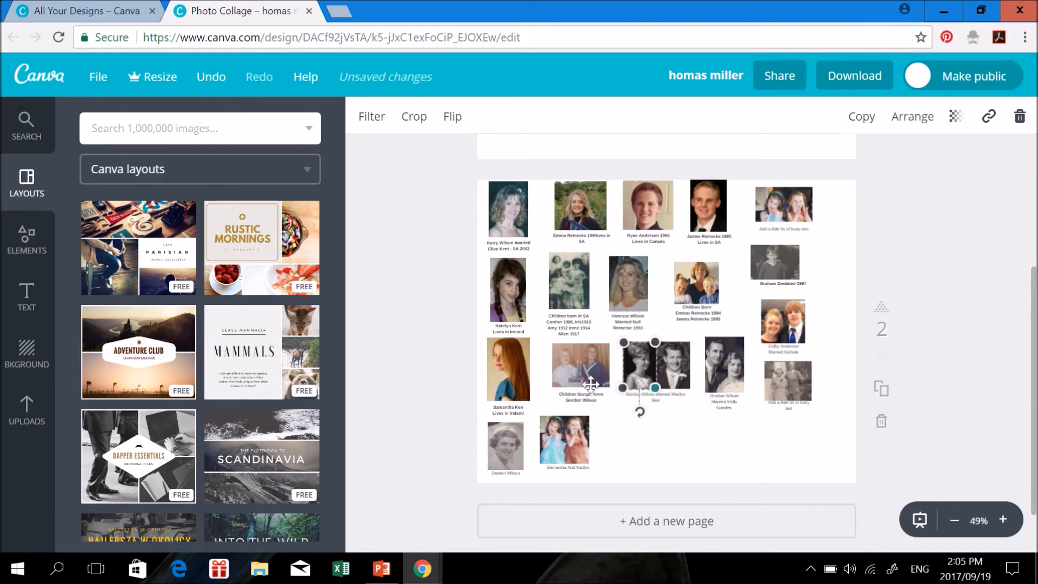
mouse_move(682, 369)
left_mouse_down()
mouse_move(627, 371)
mouse_move(672, 374)
left_mouse_up()
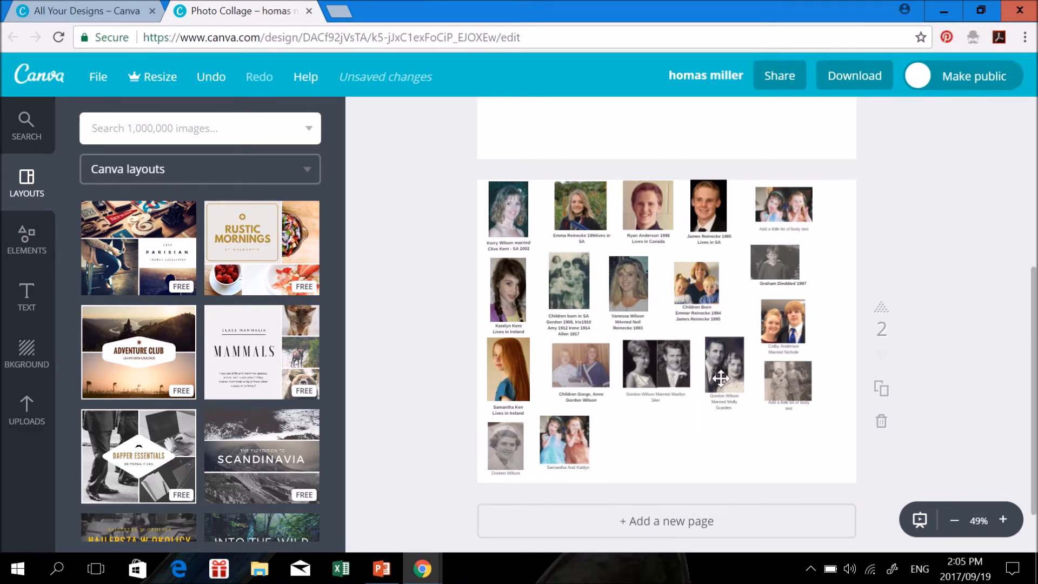
left_click_drag(721, 379, 721, 379)
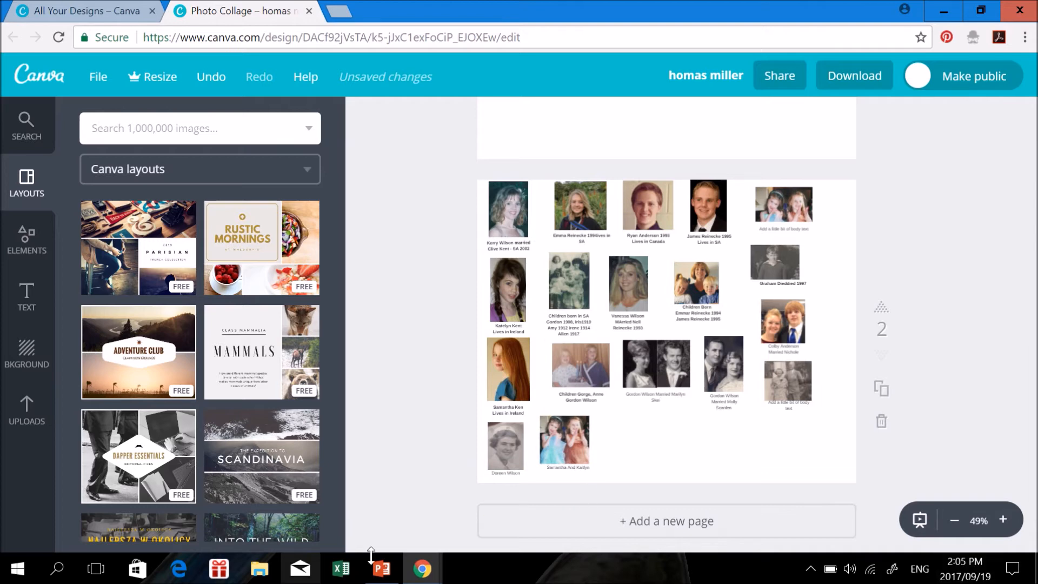
Save the design and download all pages as a PDF Print file
left_click(89, 76)
left_click(84, 216)
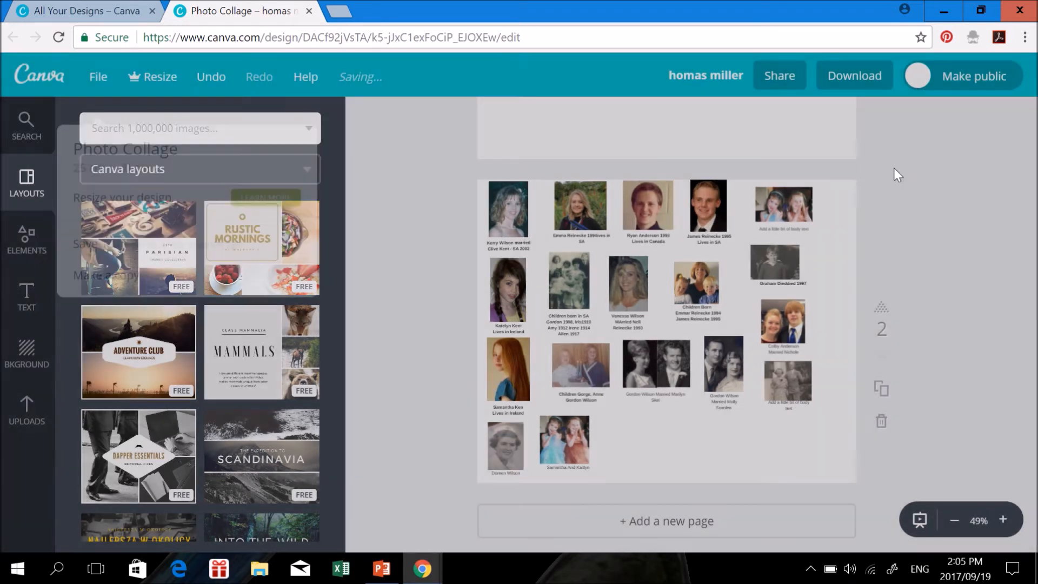
left_click(865, 76)
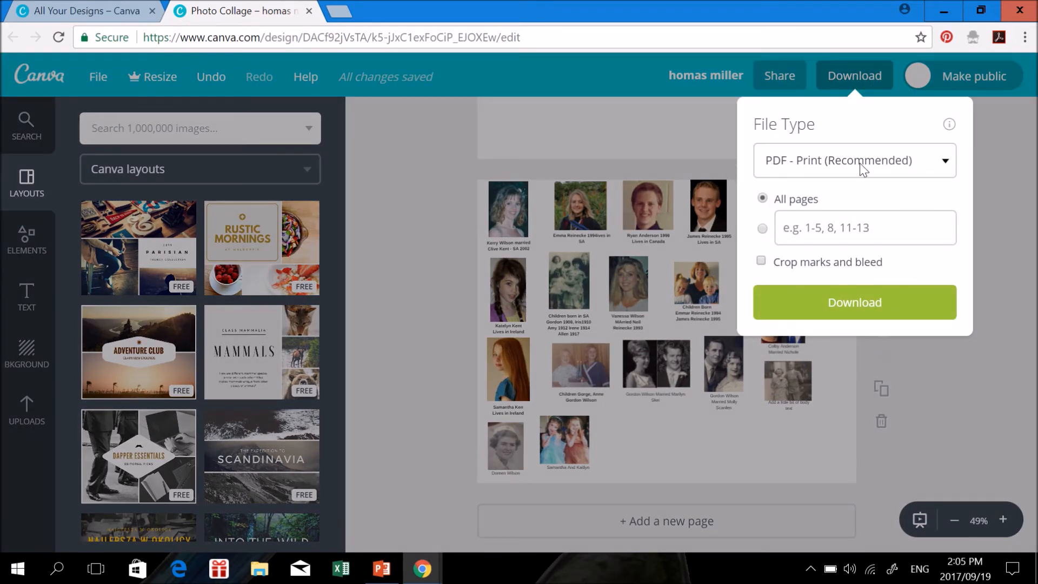
left_click(873, 308)
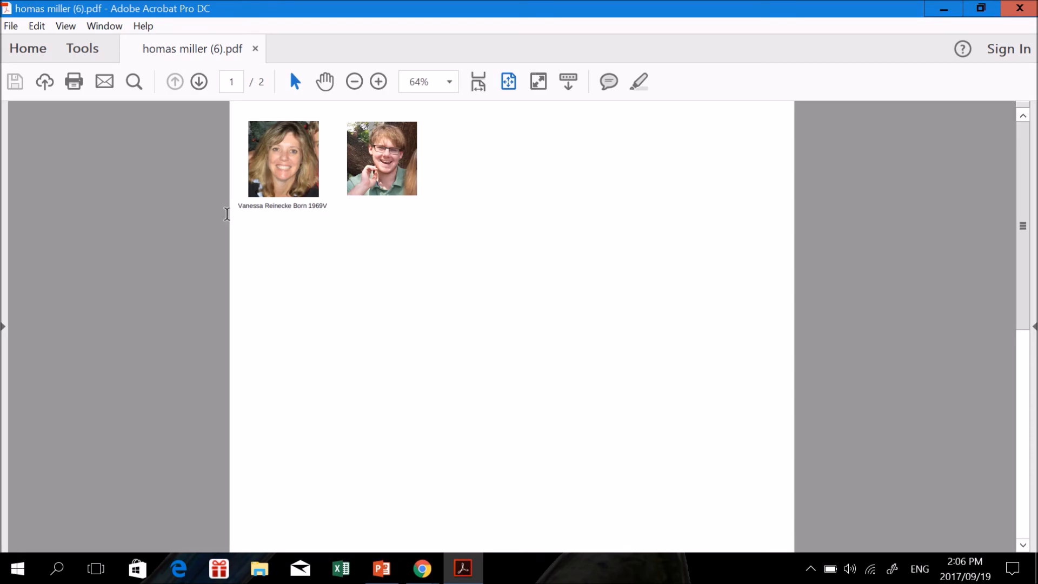
Scroll the downloaded collage PDF in Acrobat to page 2 of 2
left_click_drag(1024, 318, 1025, 528)
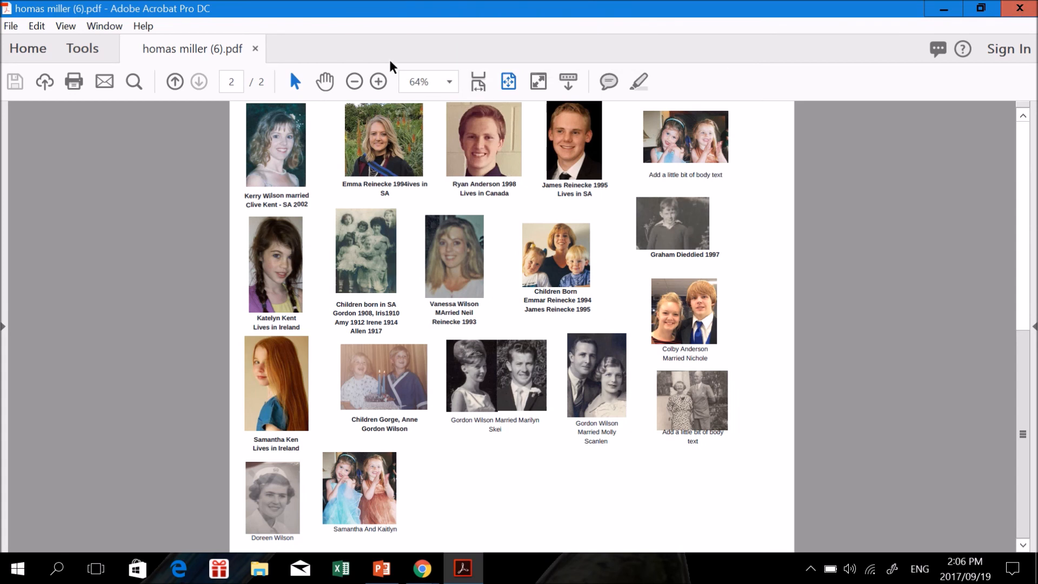
mouse_move(442, 7)
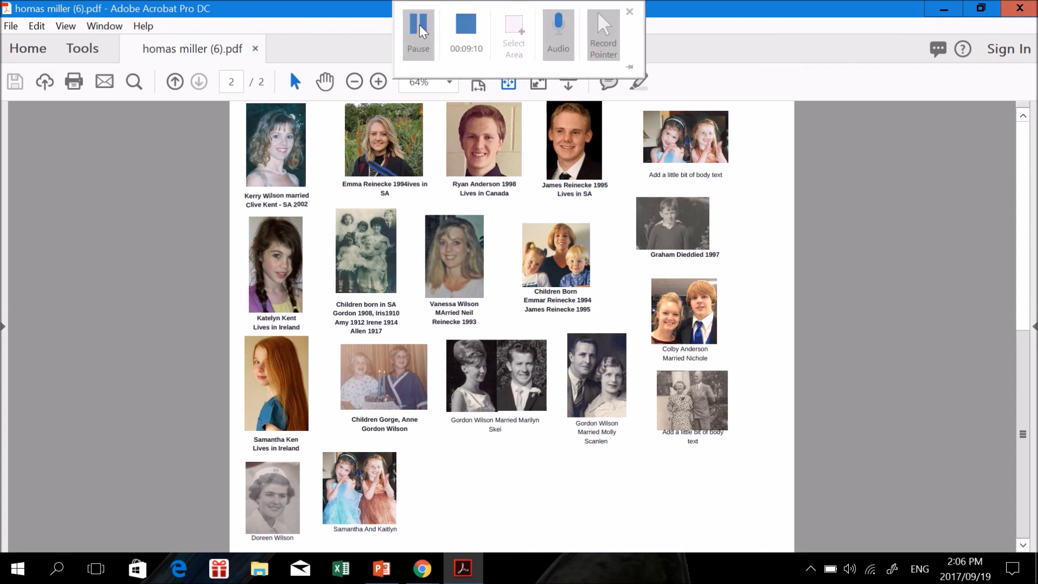